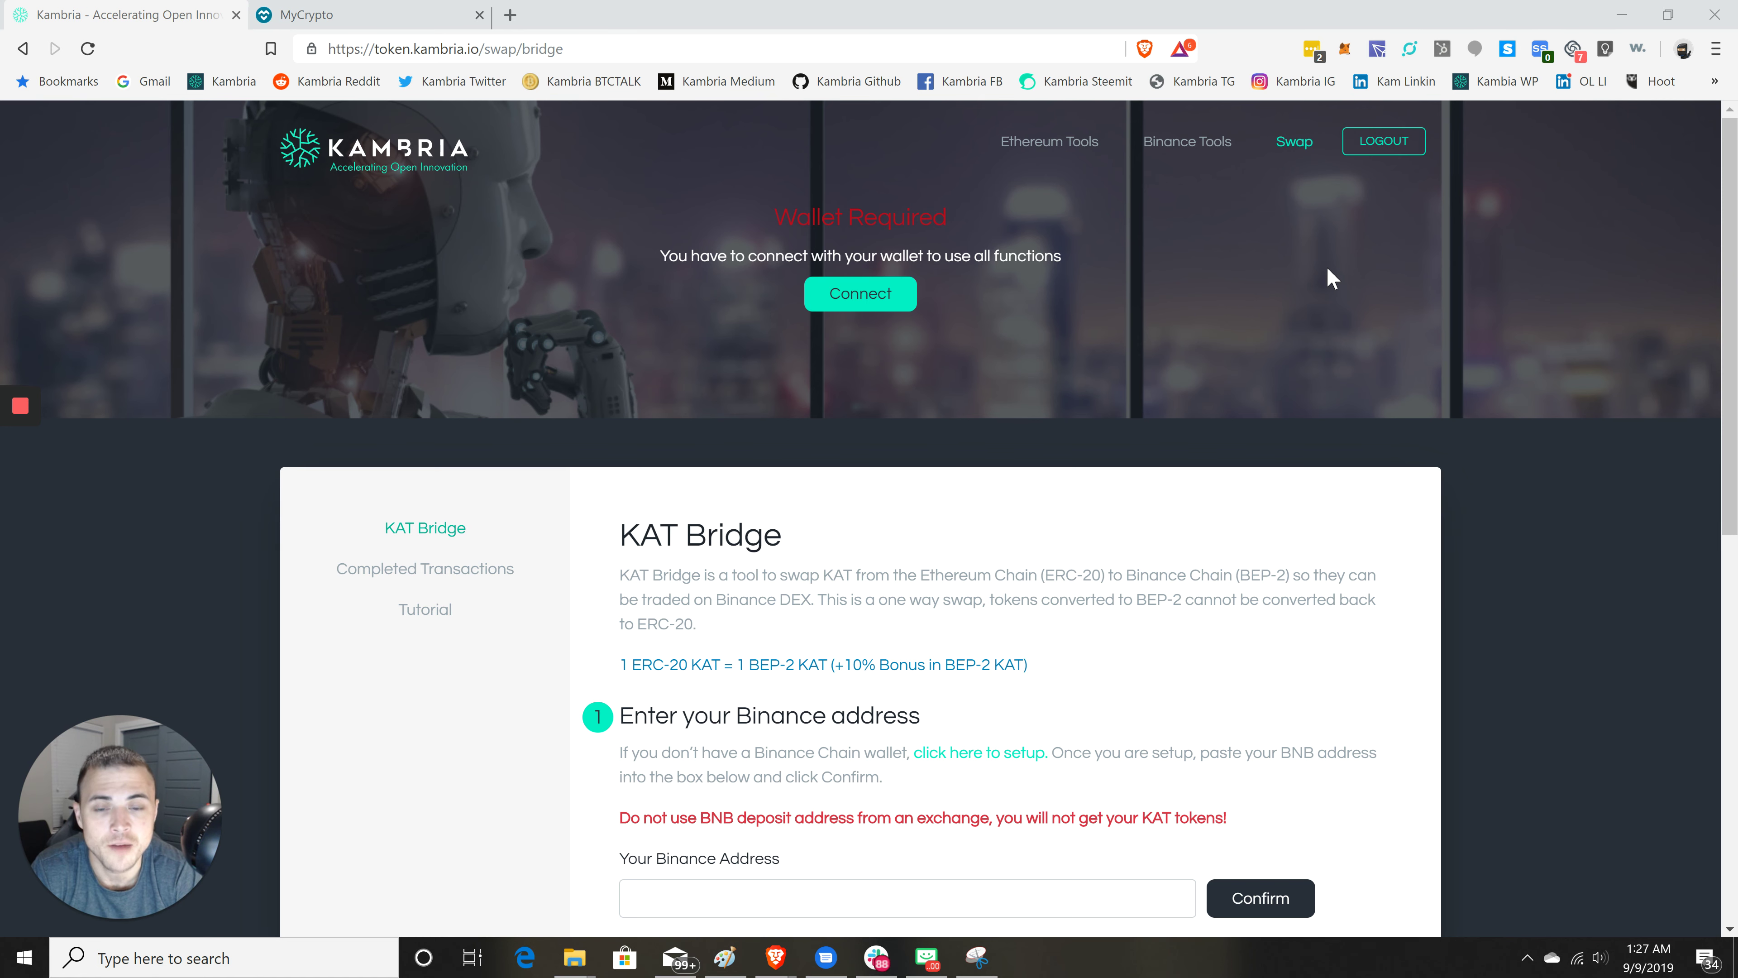
- Paste the BNB wallet address into the Your Binance Address field
scroll(972, 397, down, 3)
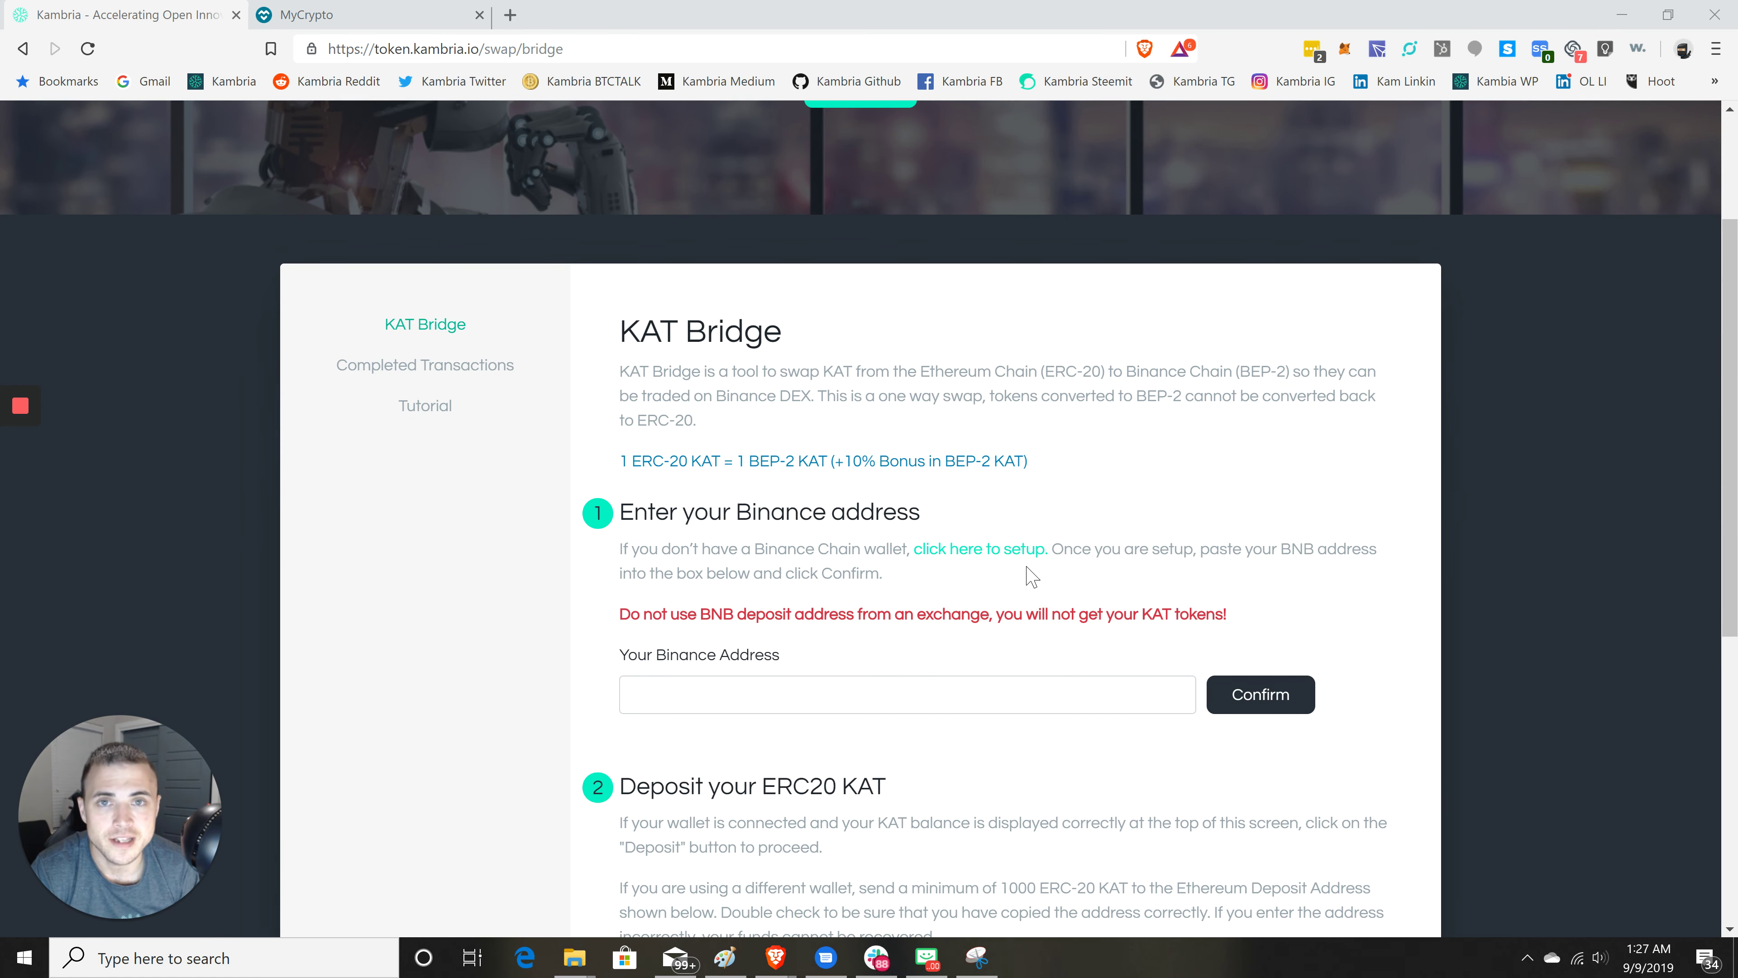
scroll(744, 606, down, 3)
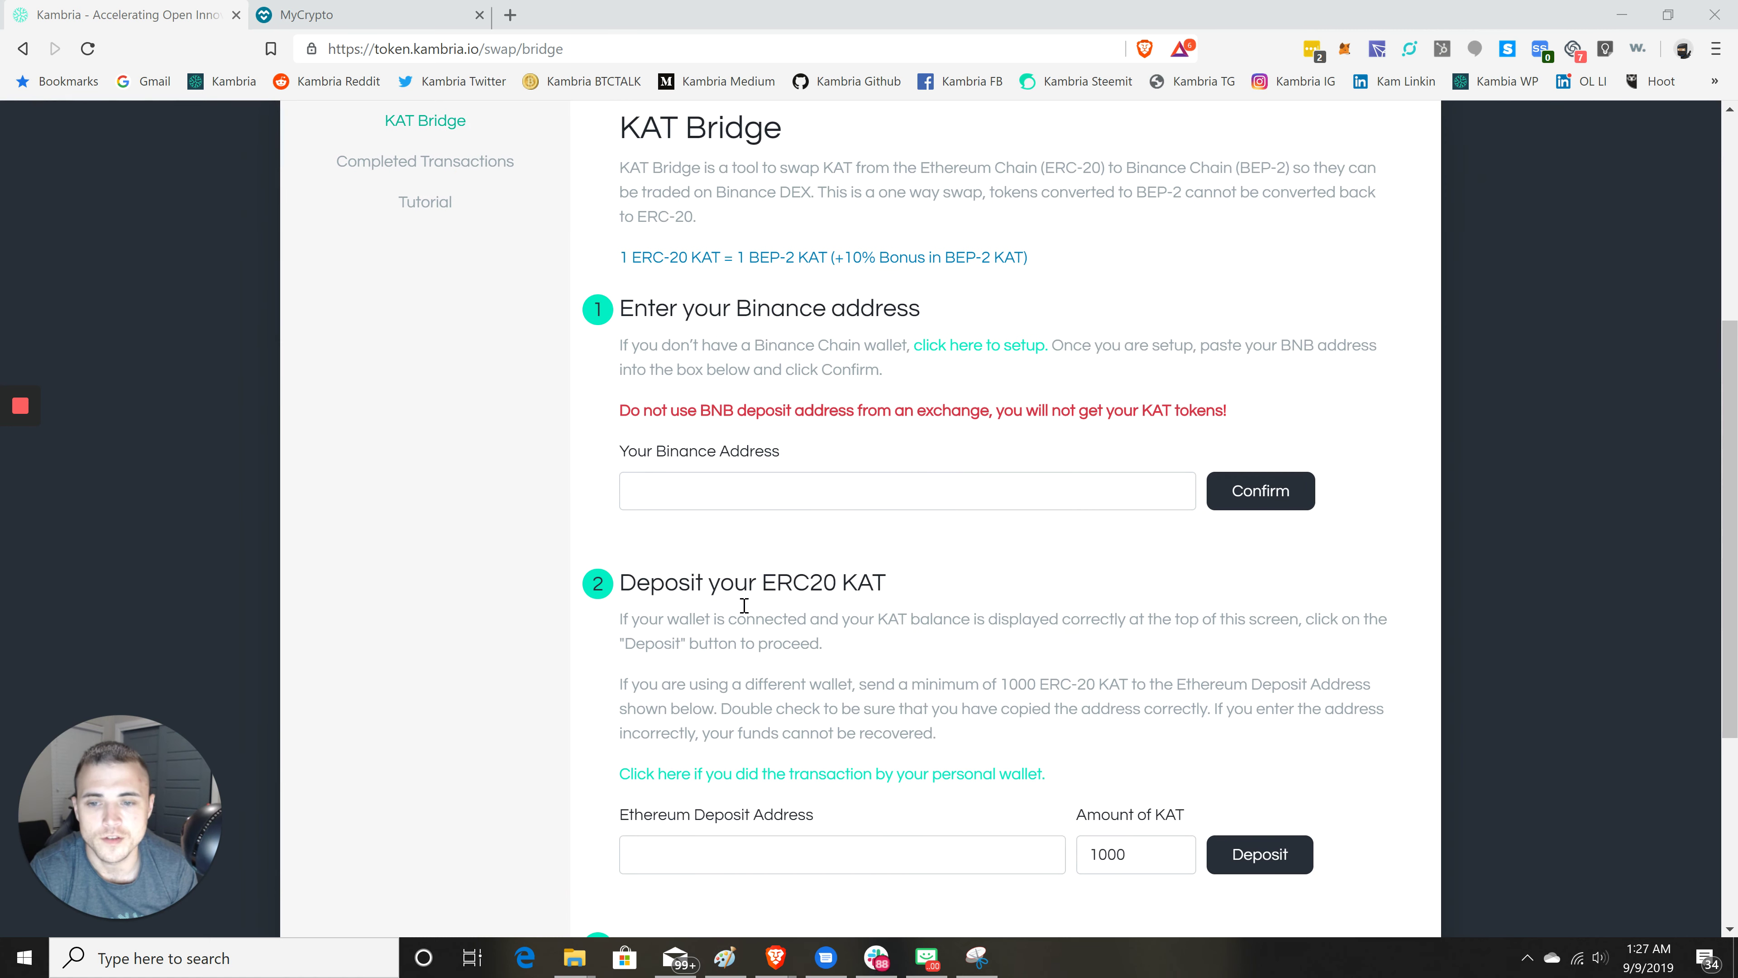
scroll(813, 465, up, 2)
scroll(816, 468, up, 4)
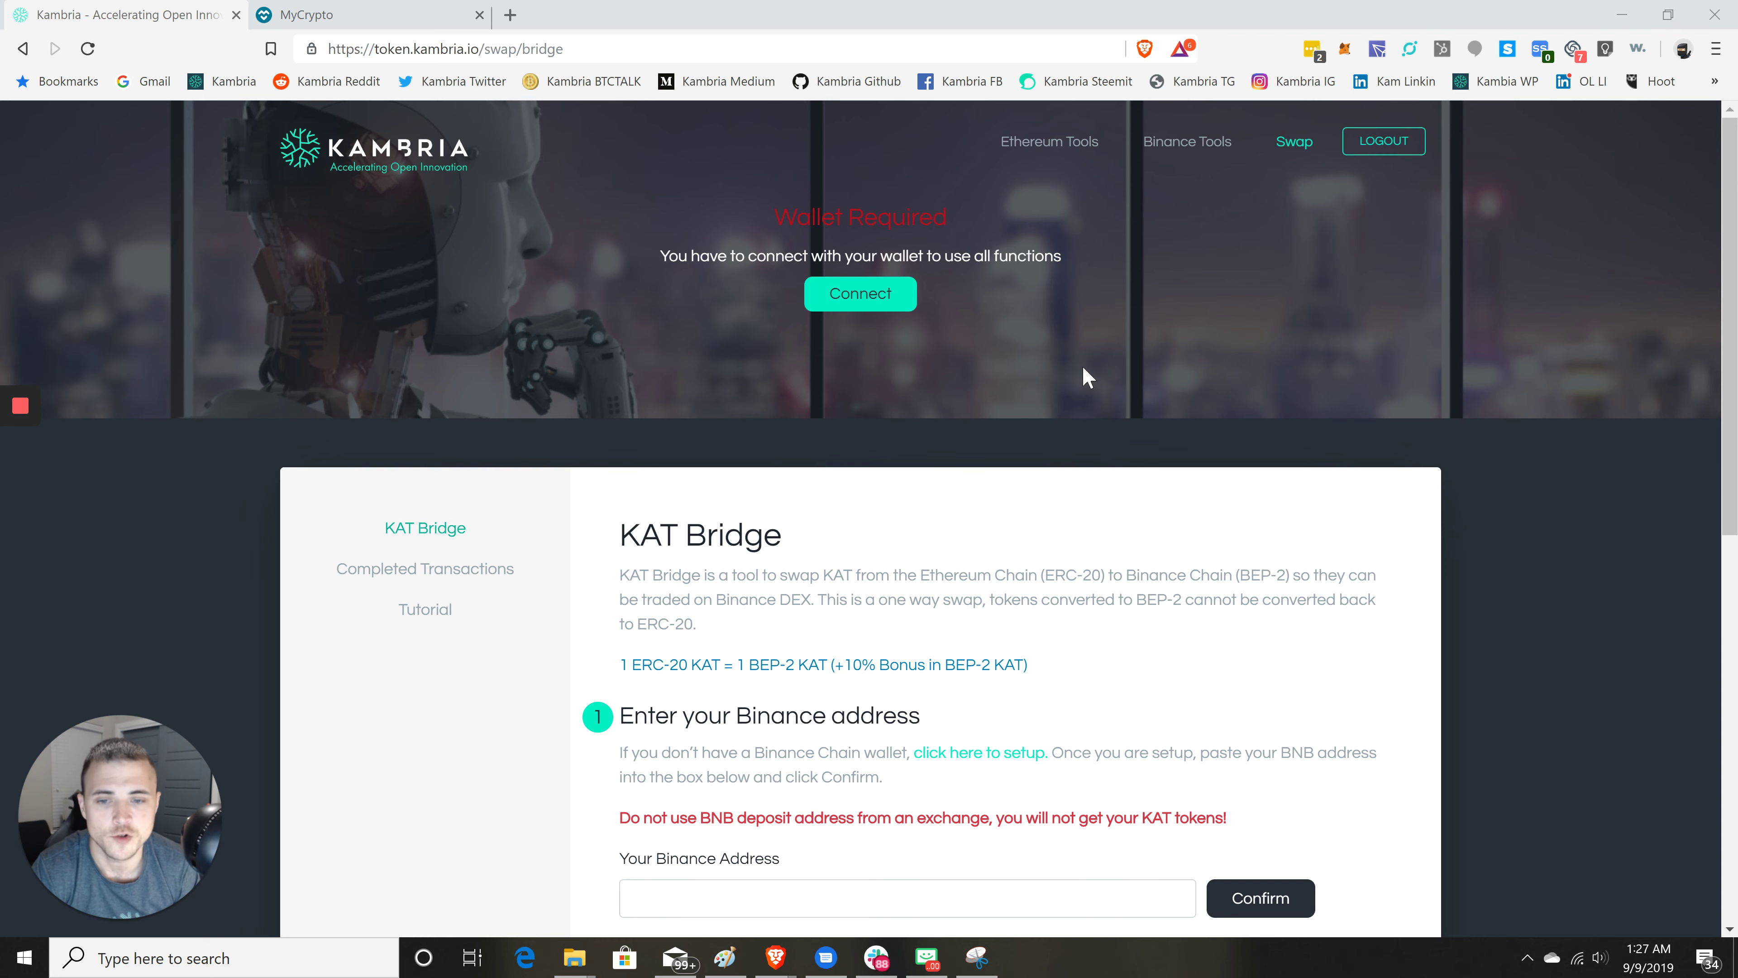
scroll(970, 299, down, 4)
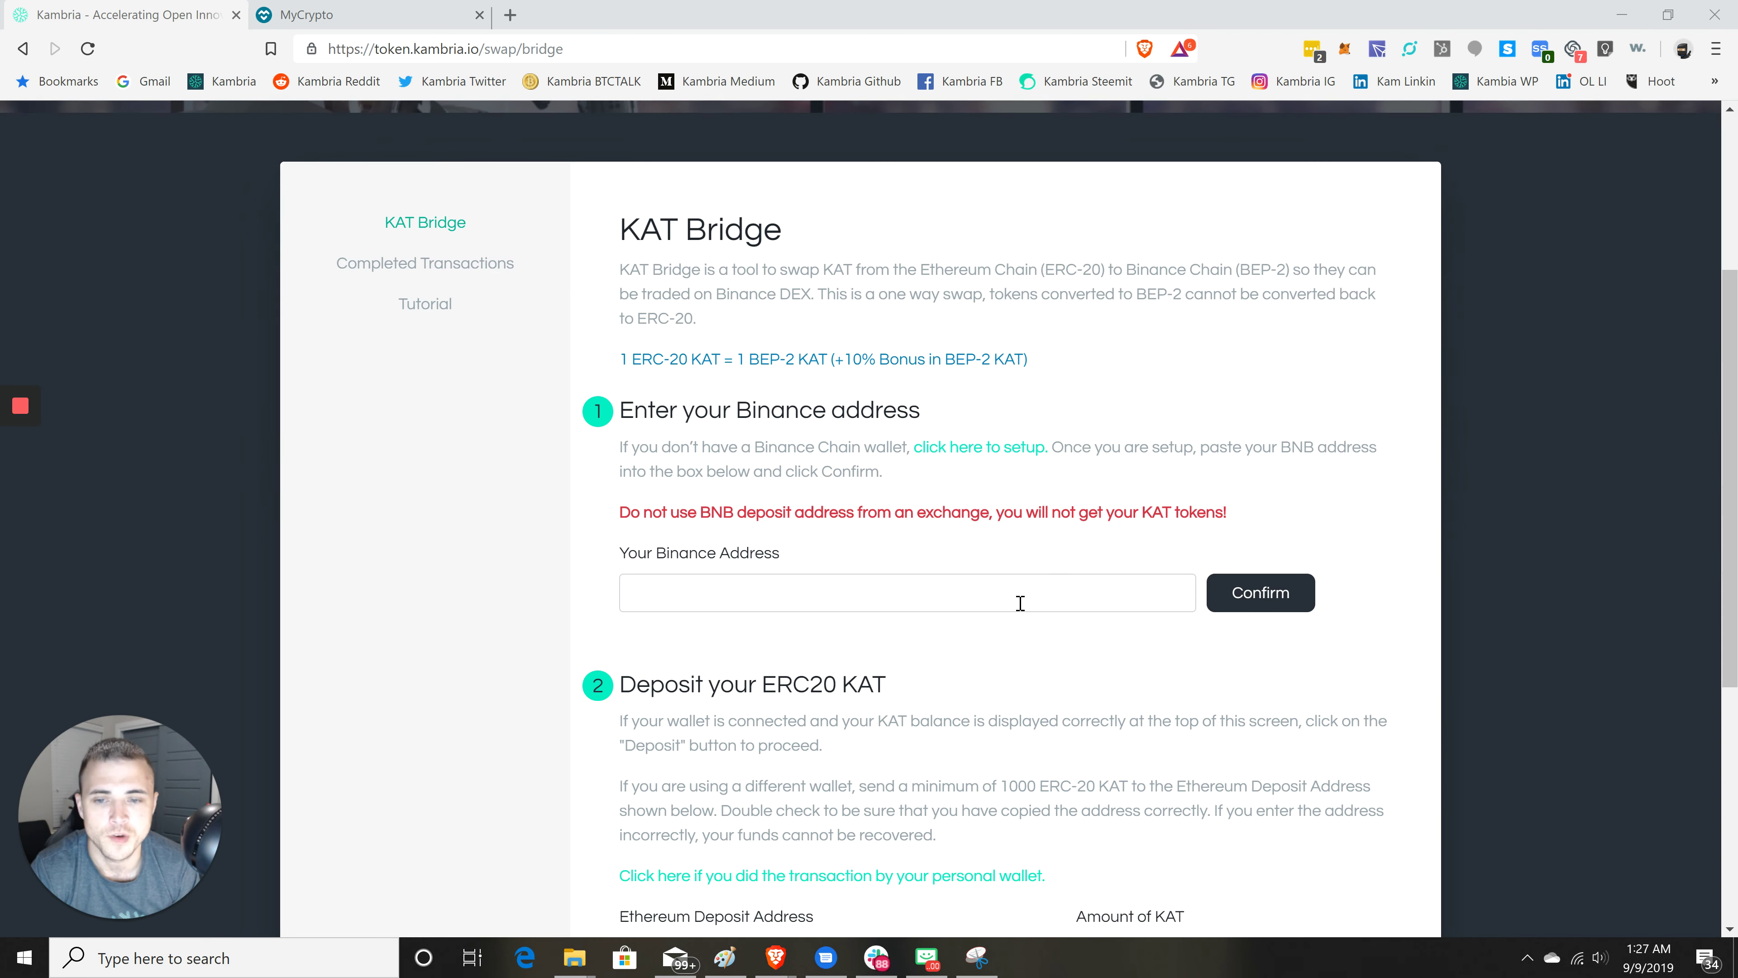
click(826, 608)
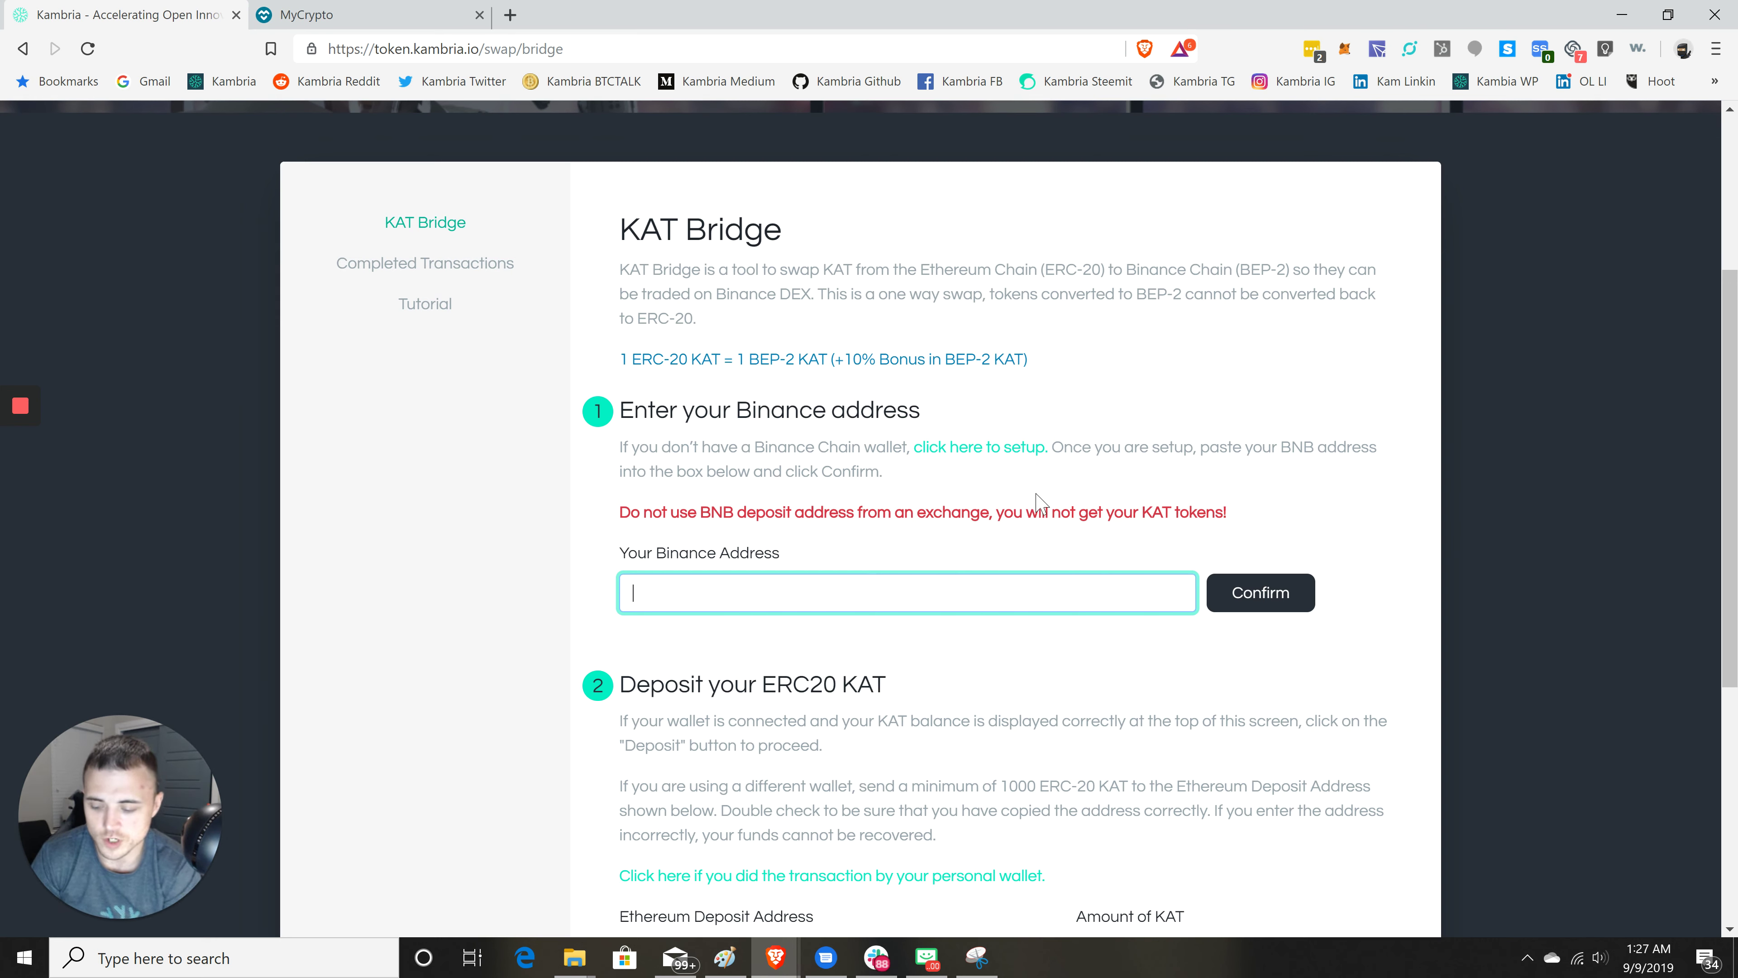
text(bnb1hyg7ye7qa7a4z365pvhvu49y7tgpwtujxwdfa3)
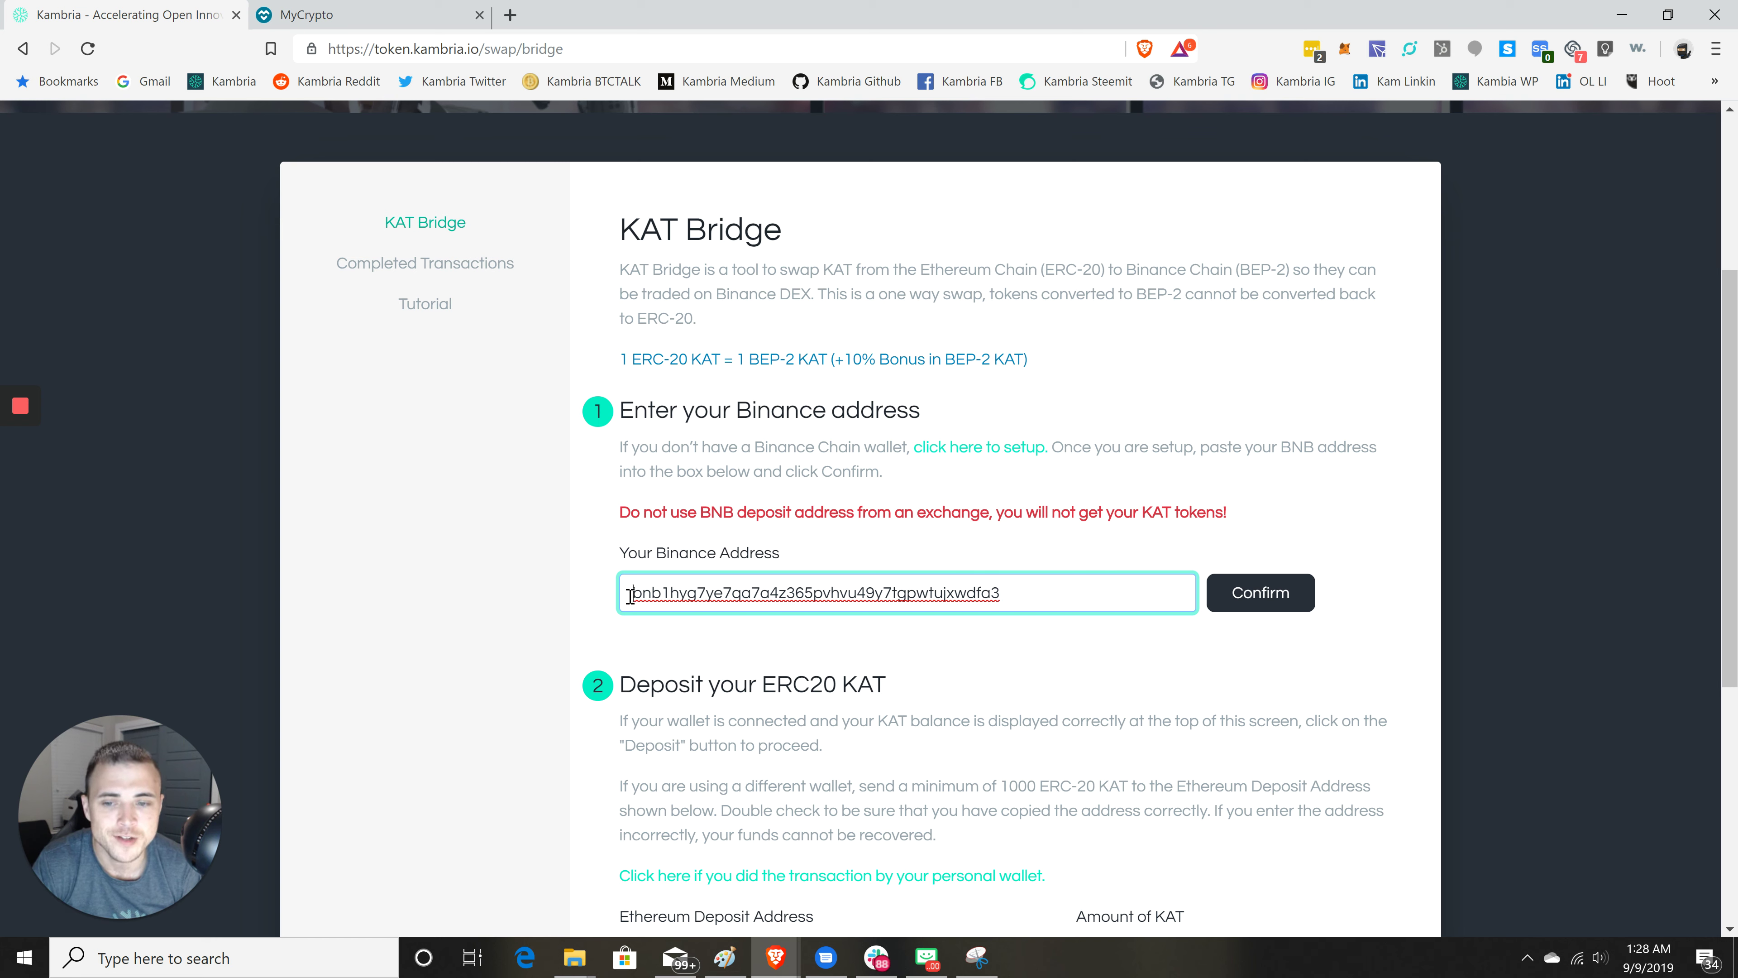
- Highlight the start and end of the pasted address to verify it
drag(630, 593, 688, 594)
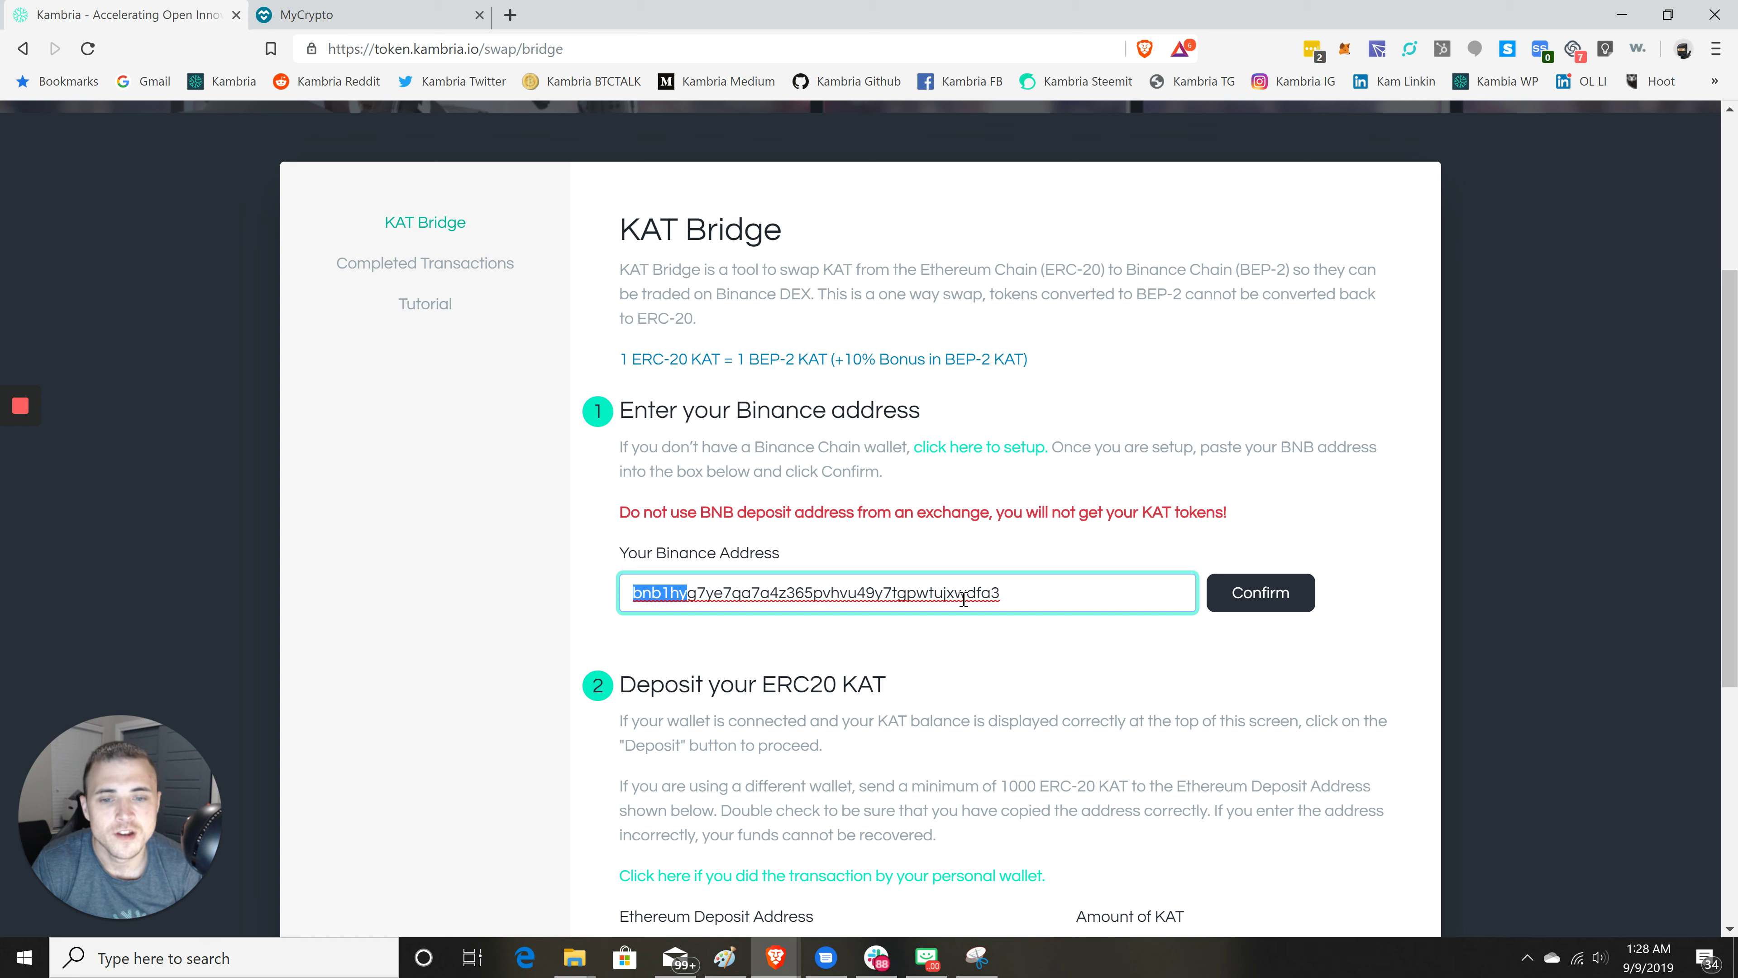
drag(965, 593, 1047, 585)
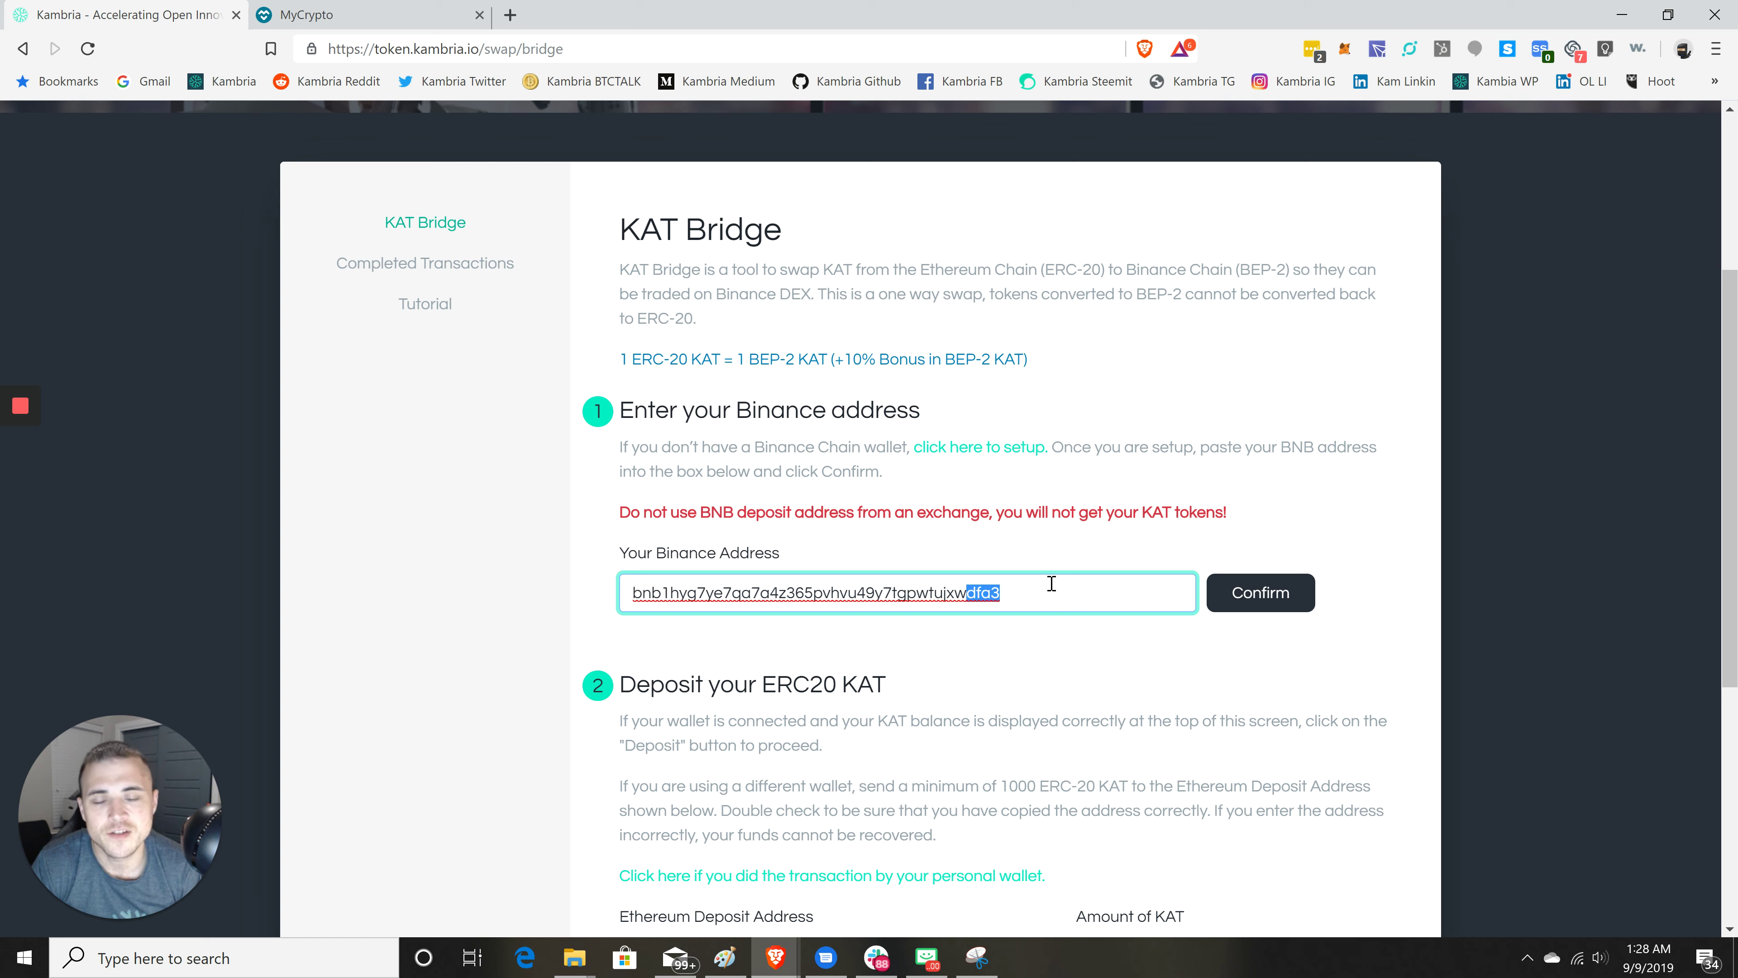
click(1047, 596)
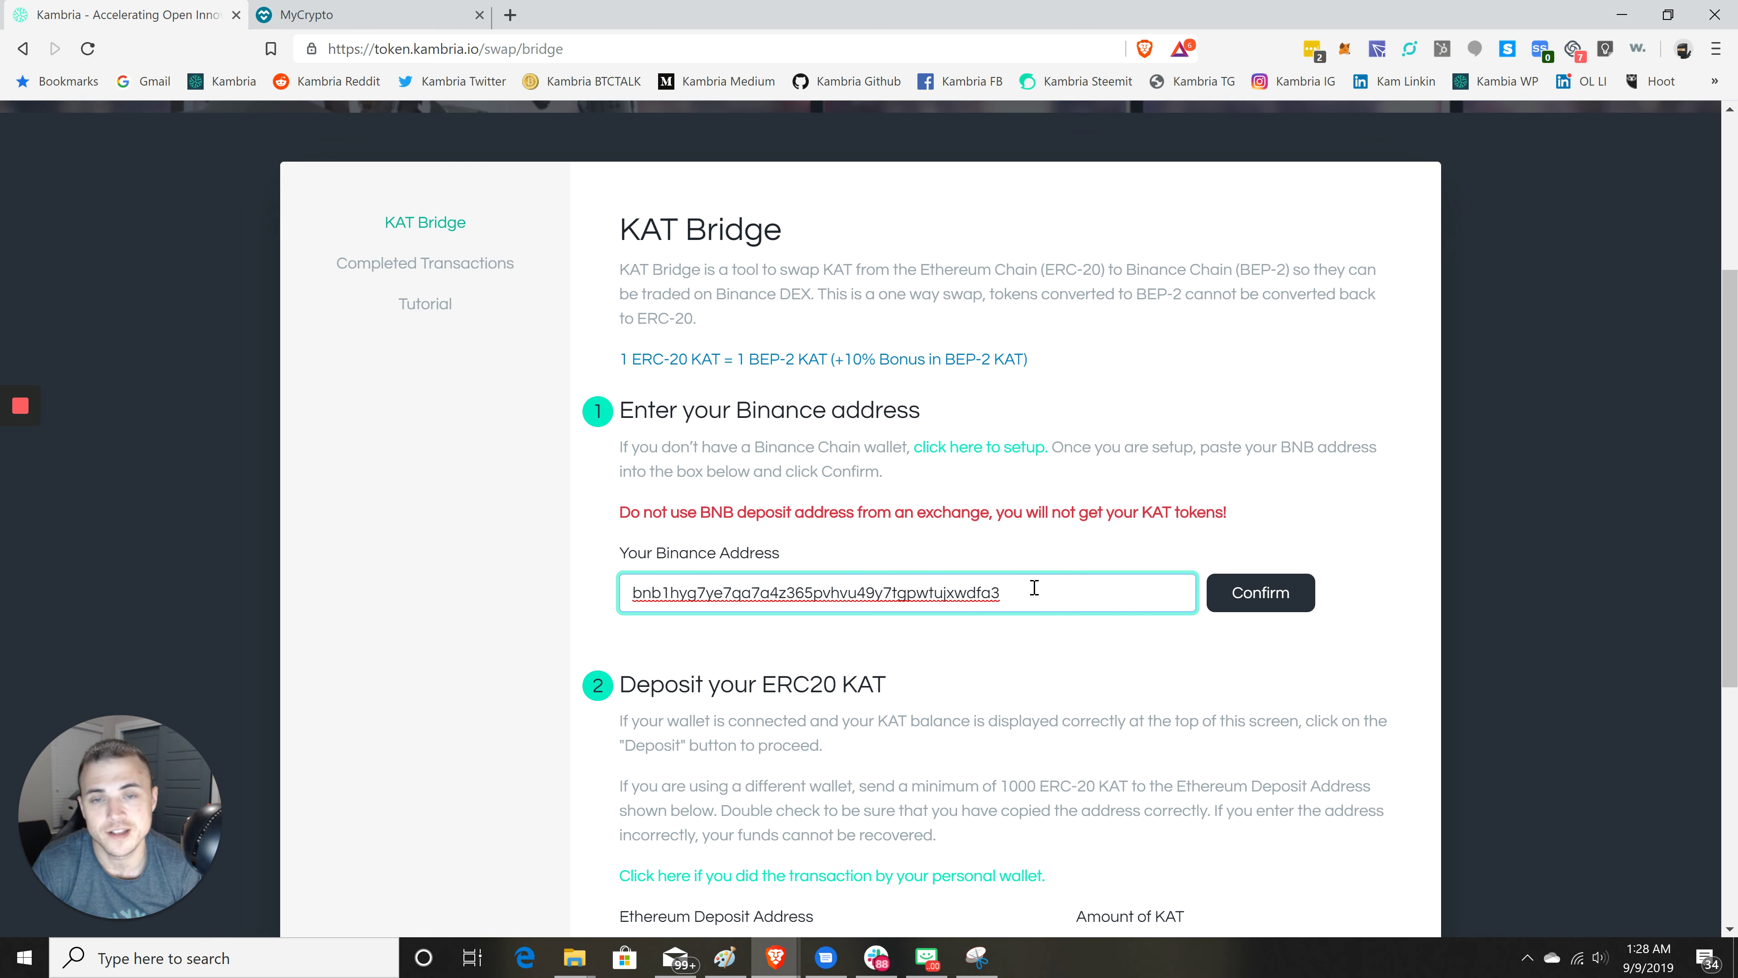
scroll(1020, 590, down, 1)
scroll(1020, 591, down, 2)
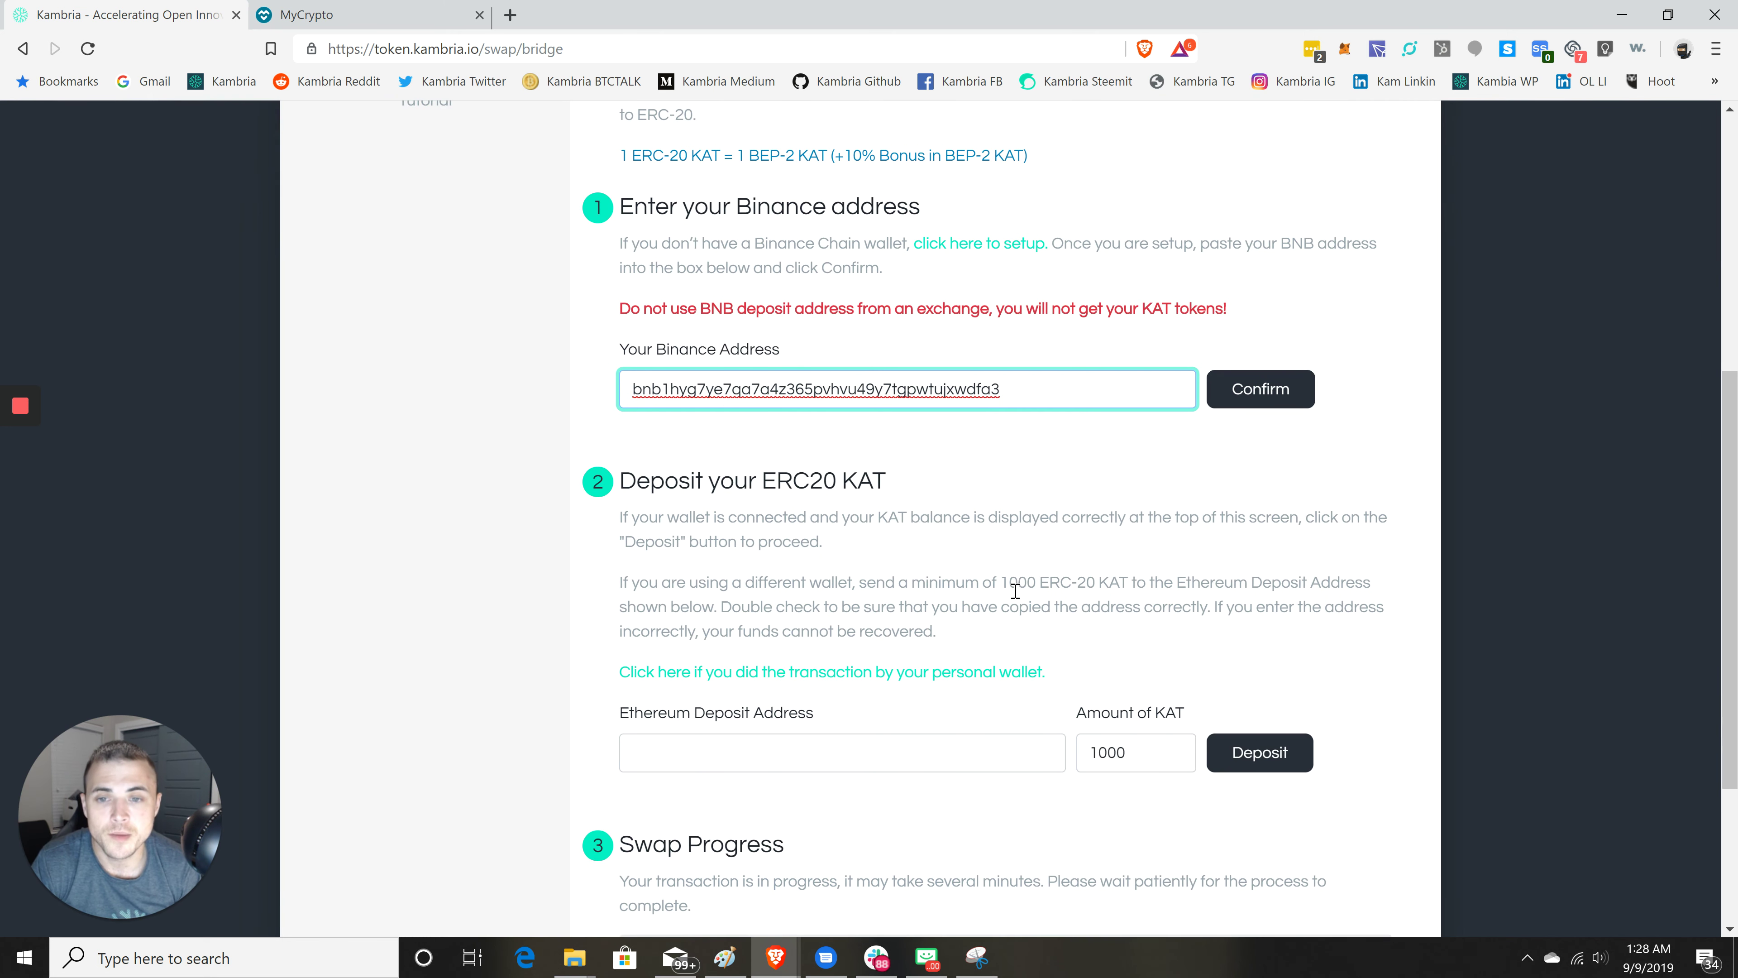
- Confirm the Binance address and copy the generated Ethereum deposit address
click(1261, 391)
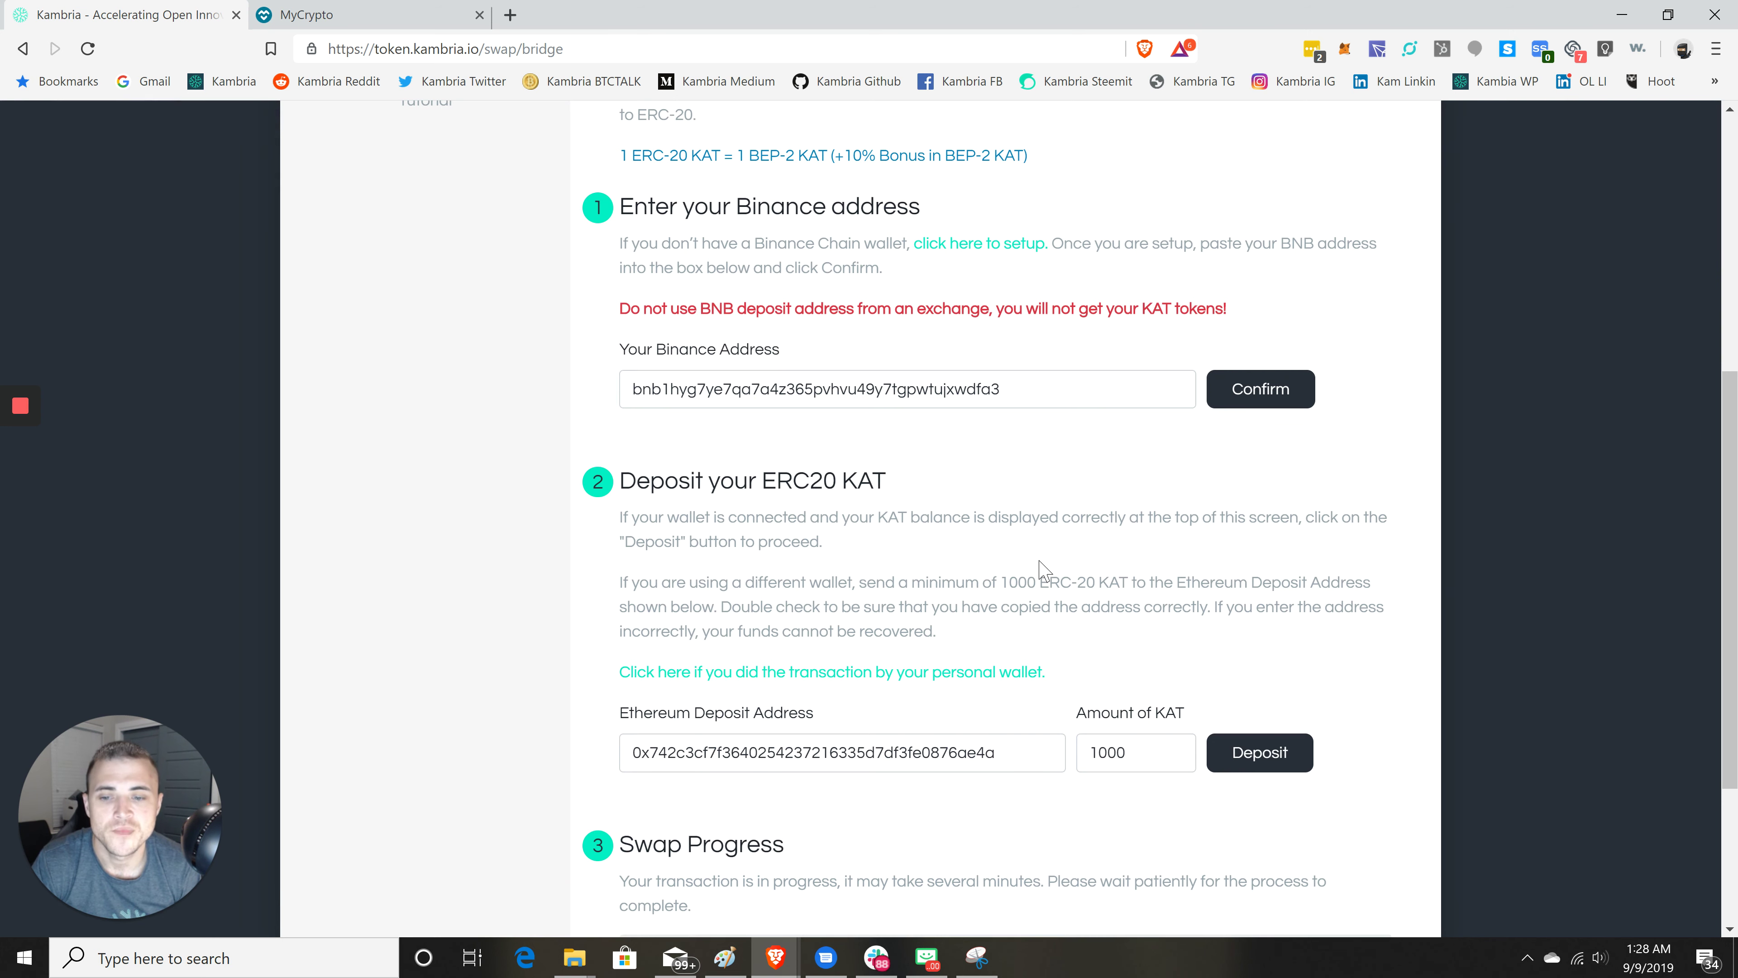
scroll(947, 614, down, 2)
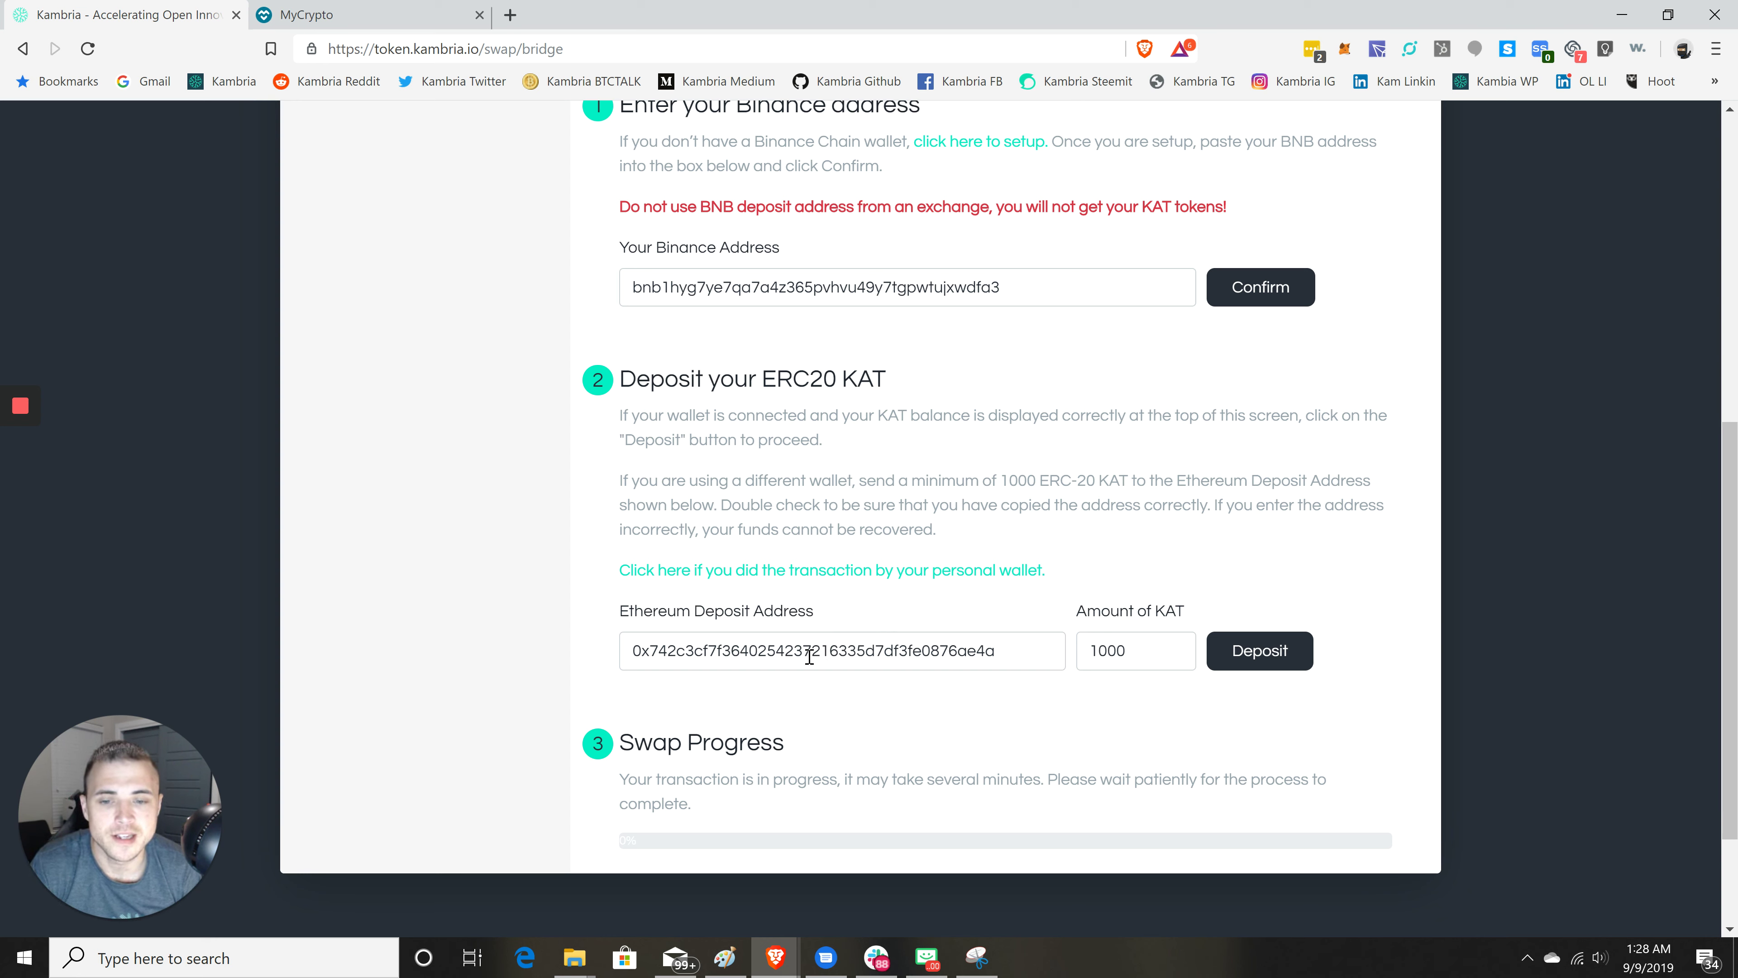
click(809, 657)
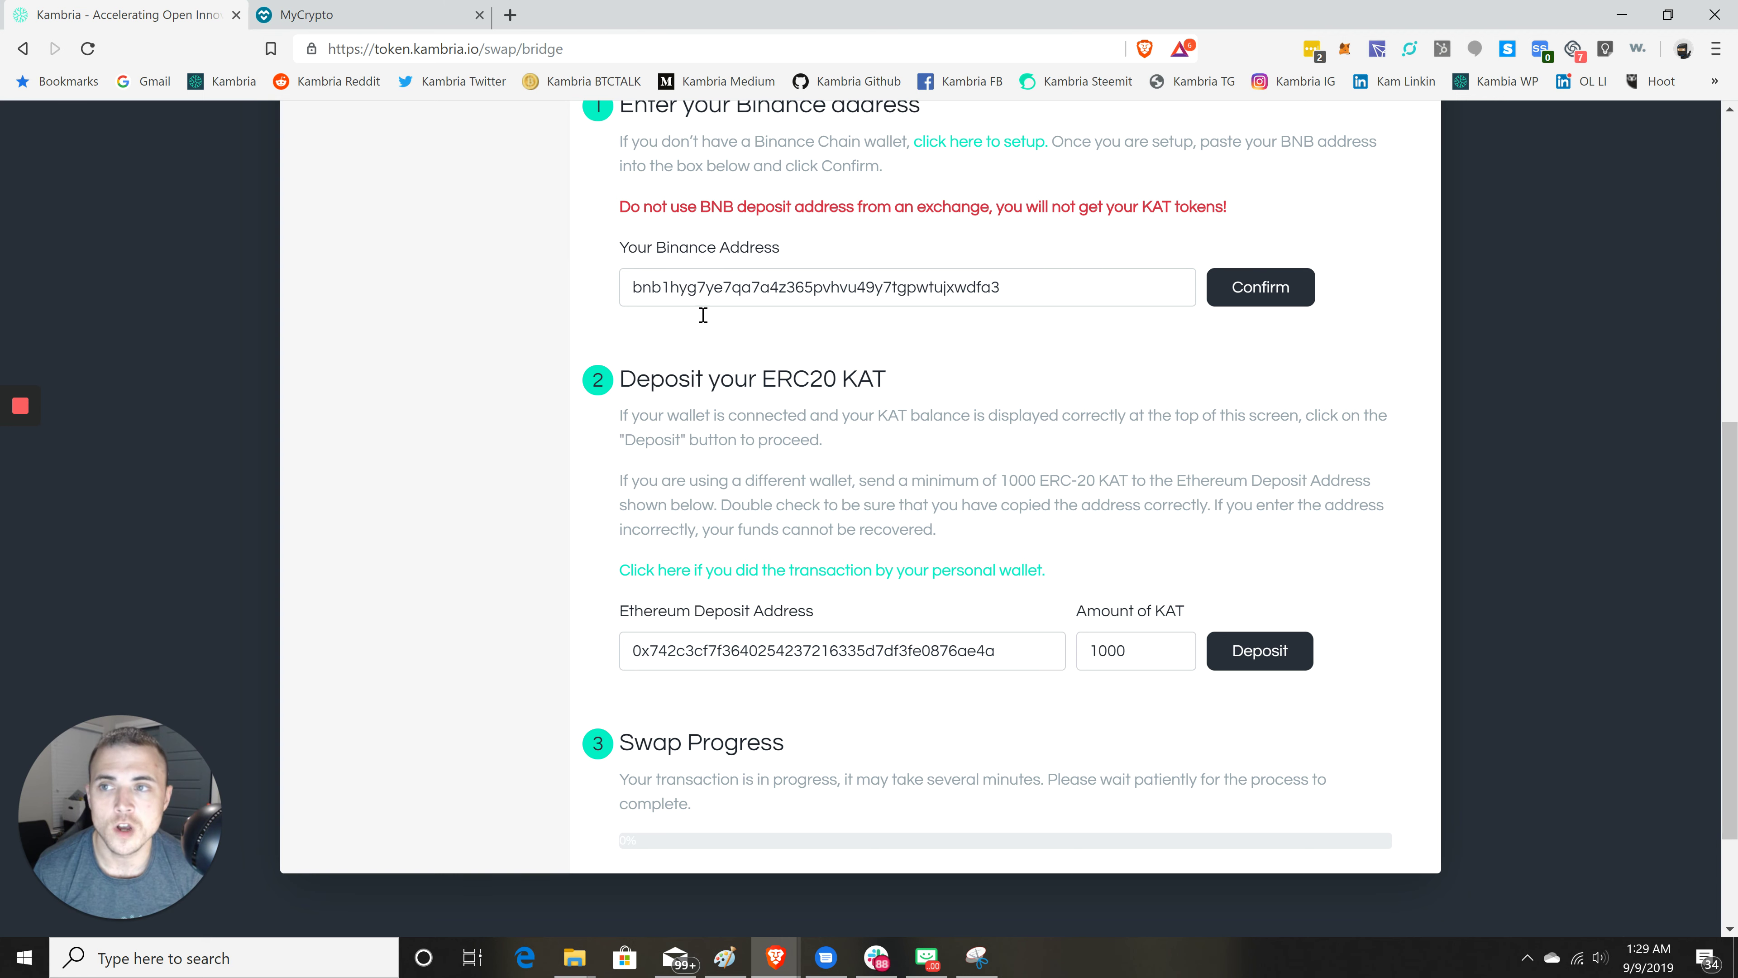
click(393, 16)
- Paste the copied Kambria deposit address into MyCrypto's To Address field
click(950, 342)
click(950, 350)
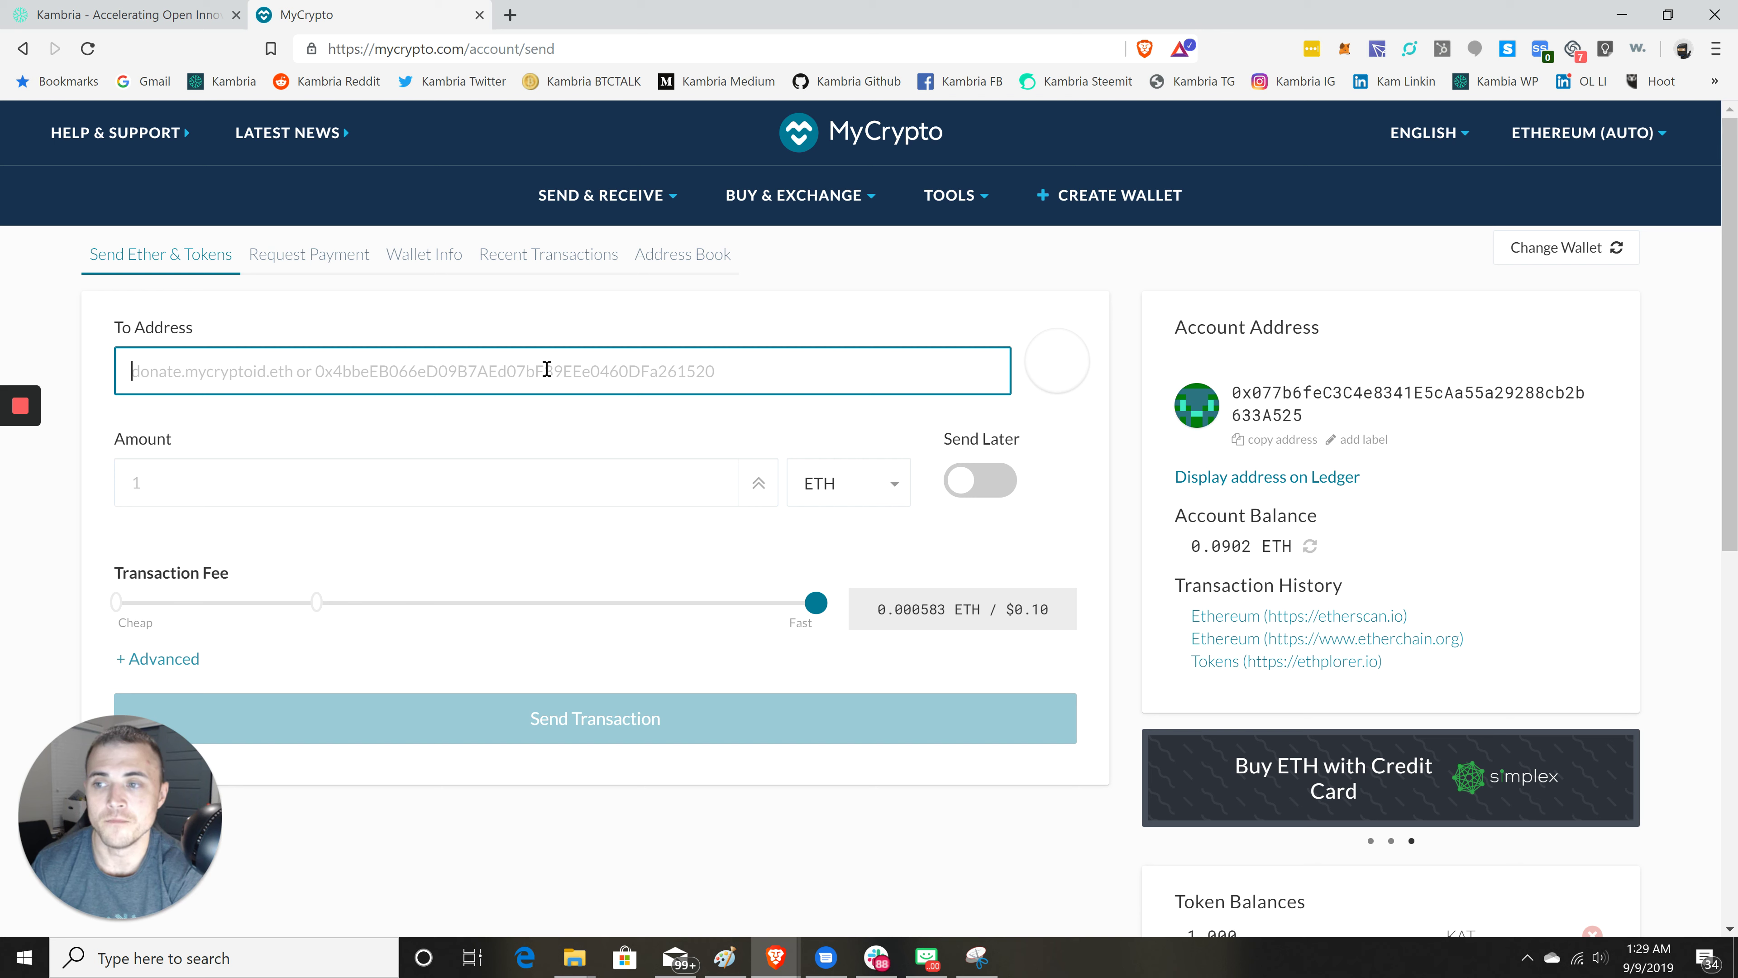
key(ctrl+v)
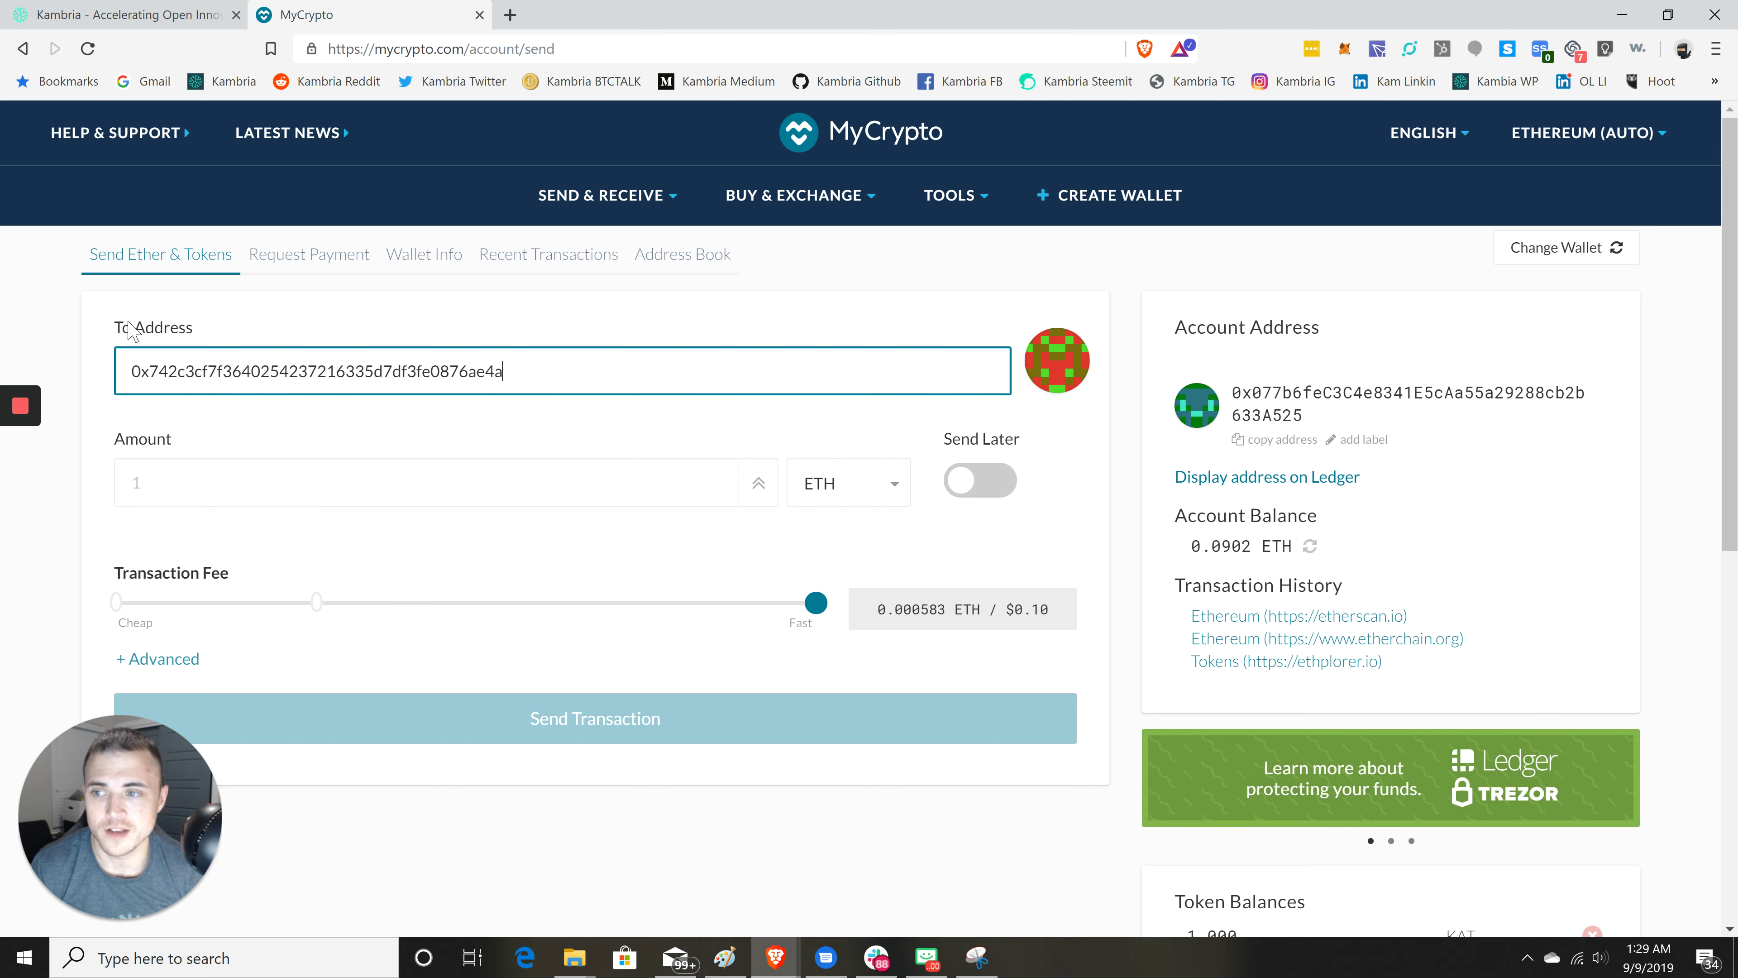
click(205, 330)
double_click(205, 330)
click(198, 330)
triple_click(157, 332)
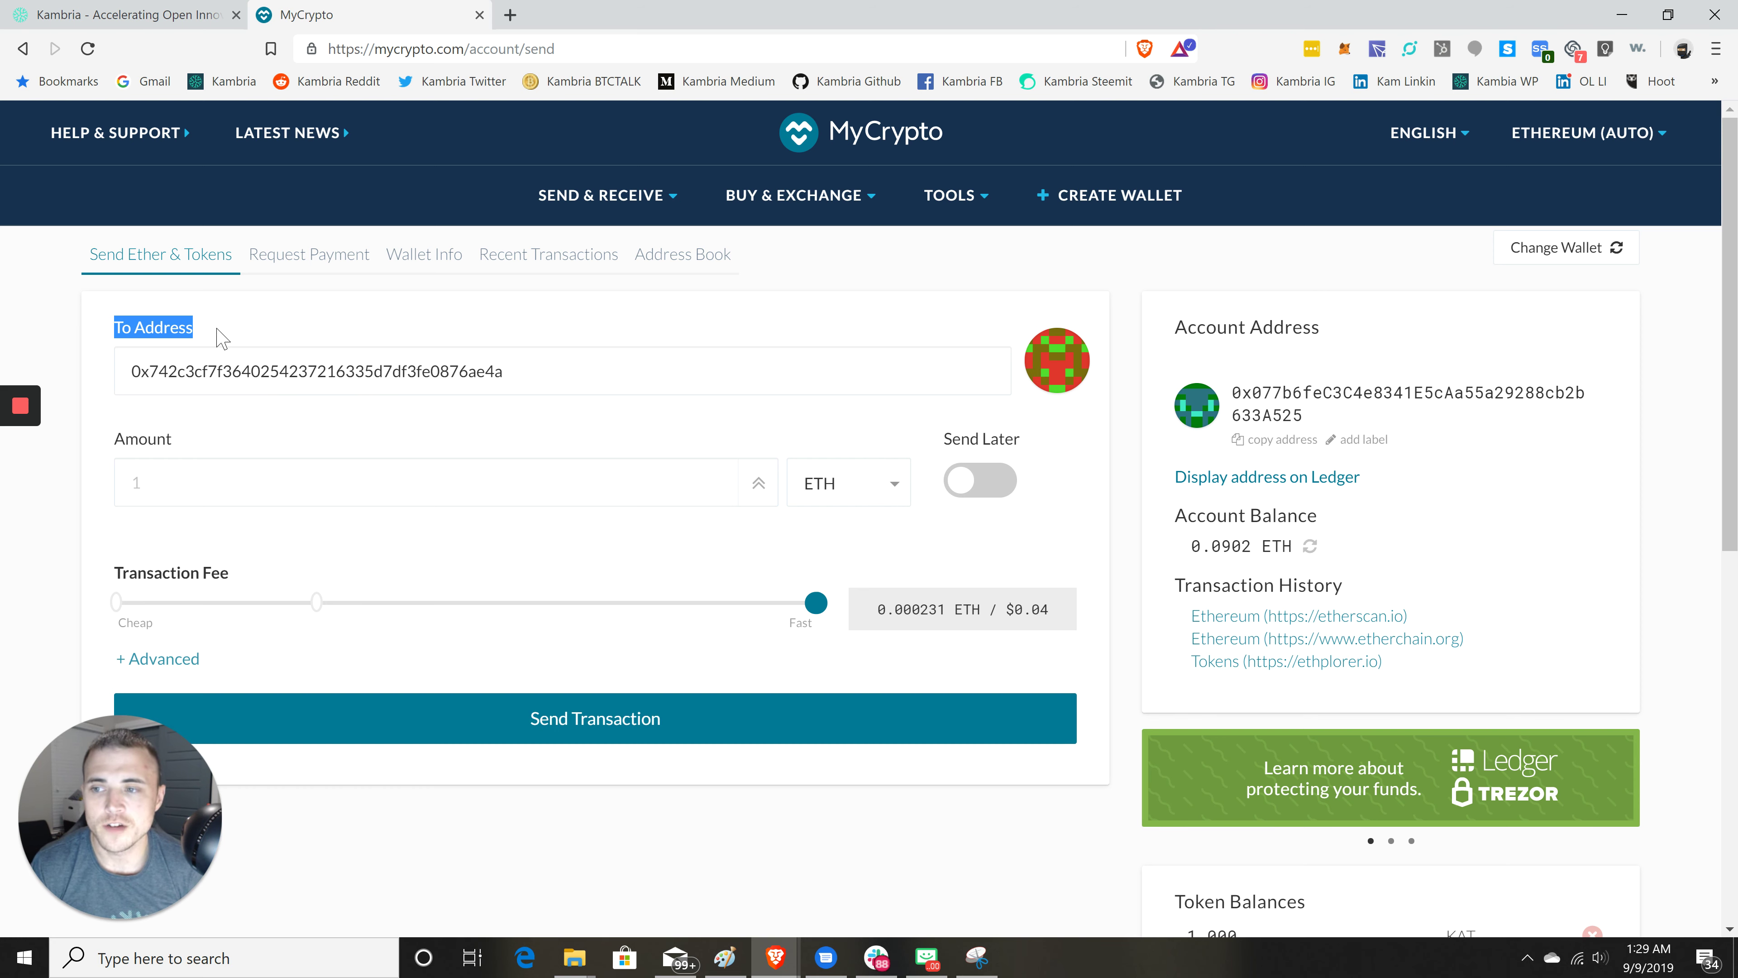
click(299, 373)
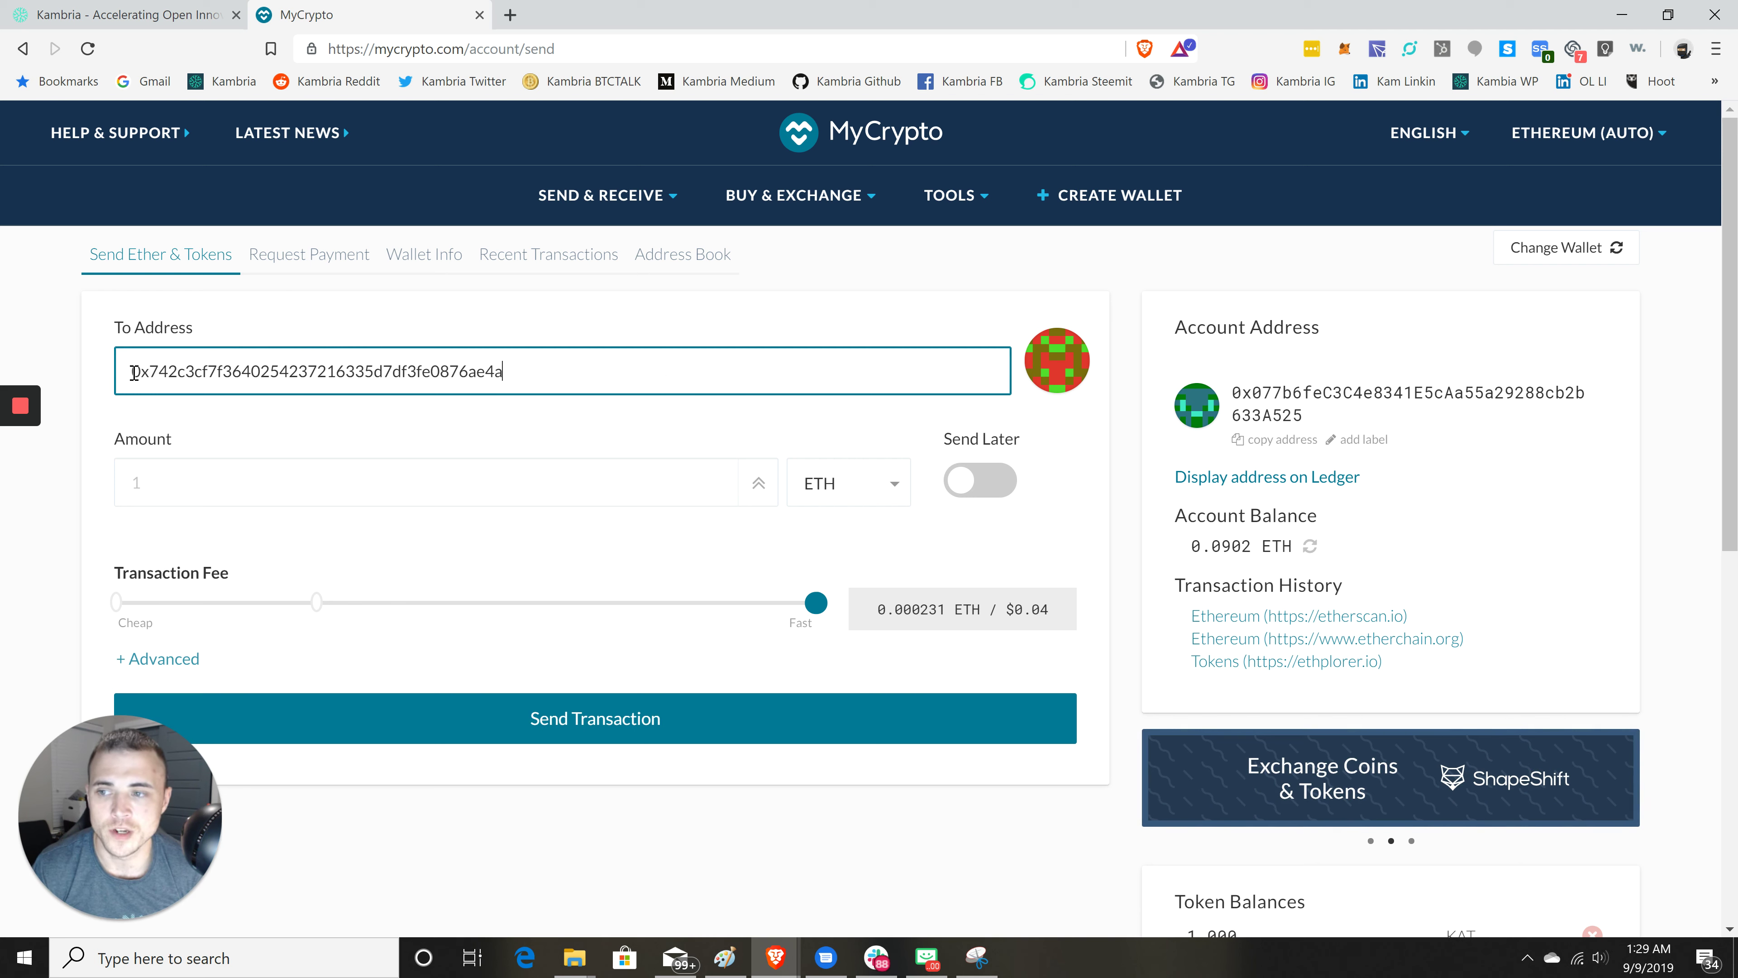
drag(131, 374, 173, 374)
key(shift+Right)
click(152, 375)
drag(469, 376, 540, 379)
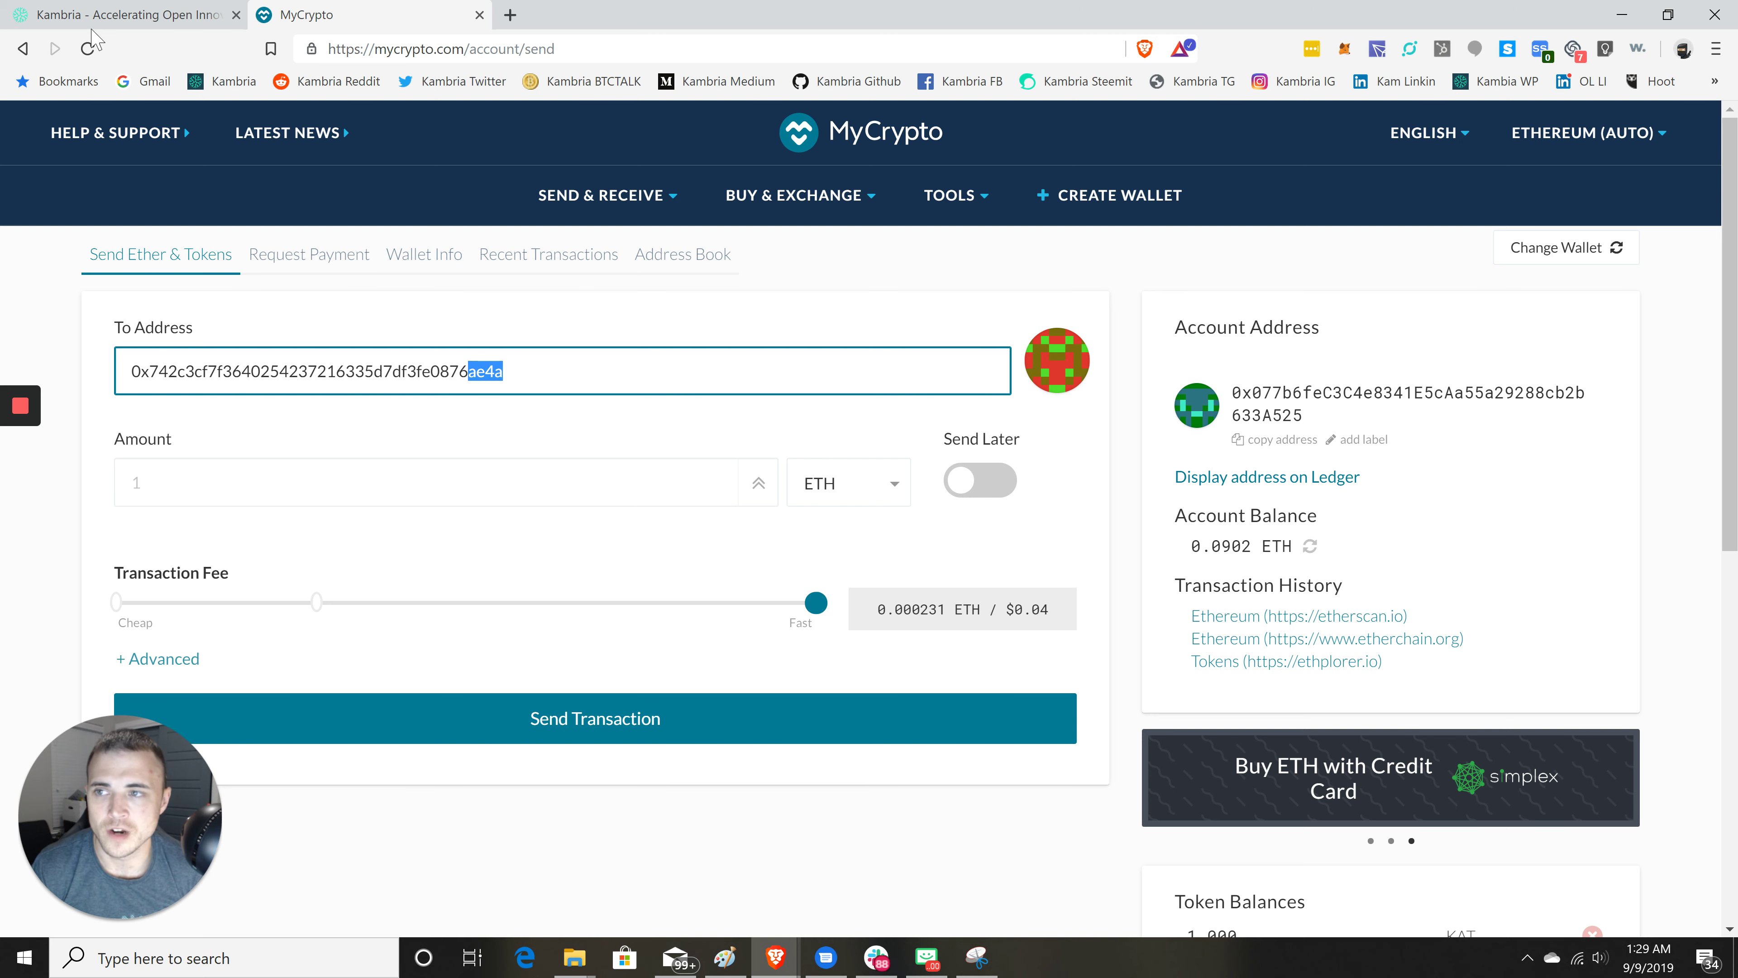
click(133, 16)
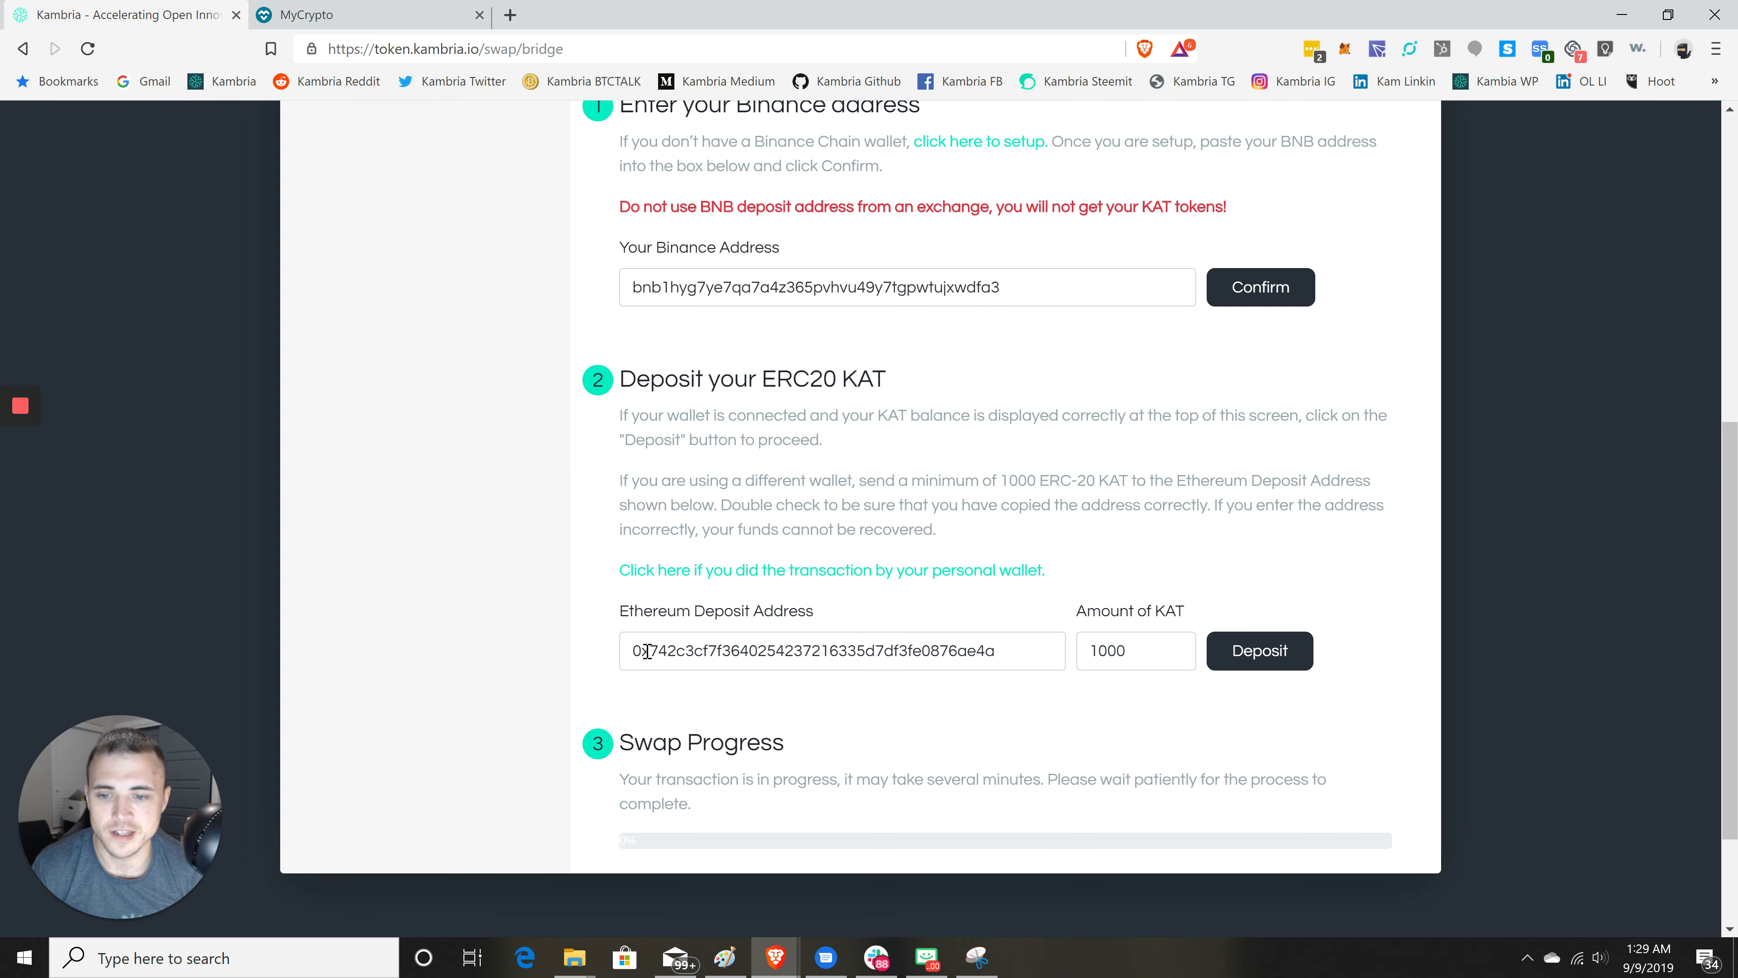
drag(647, 651, 679, 651)
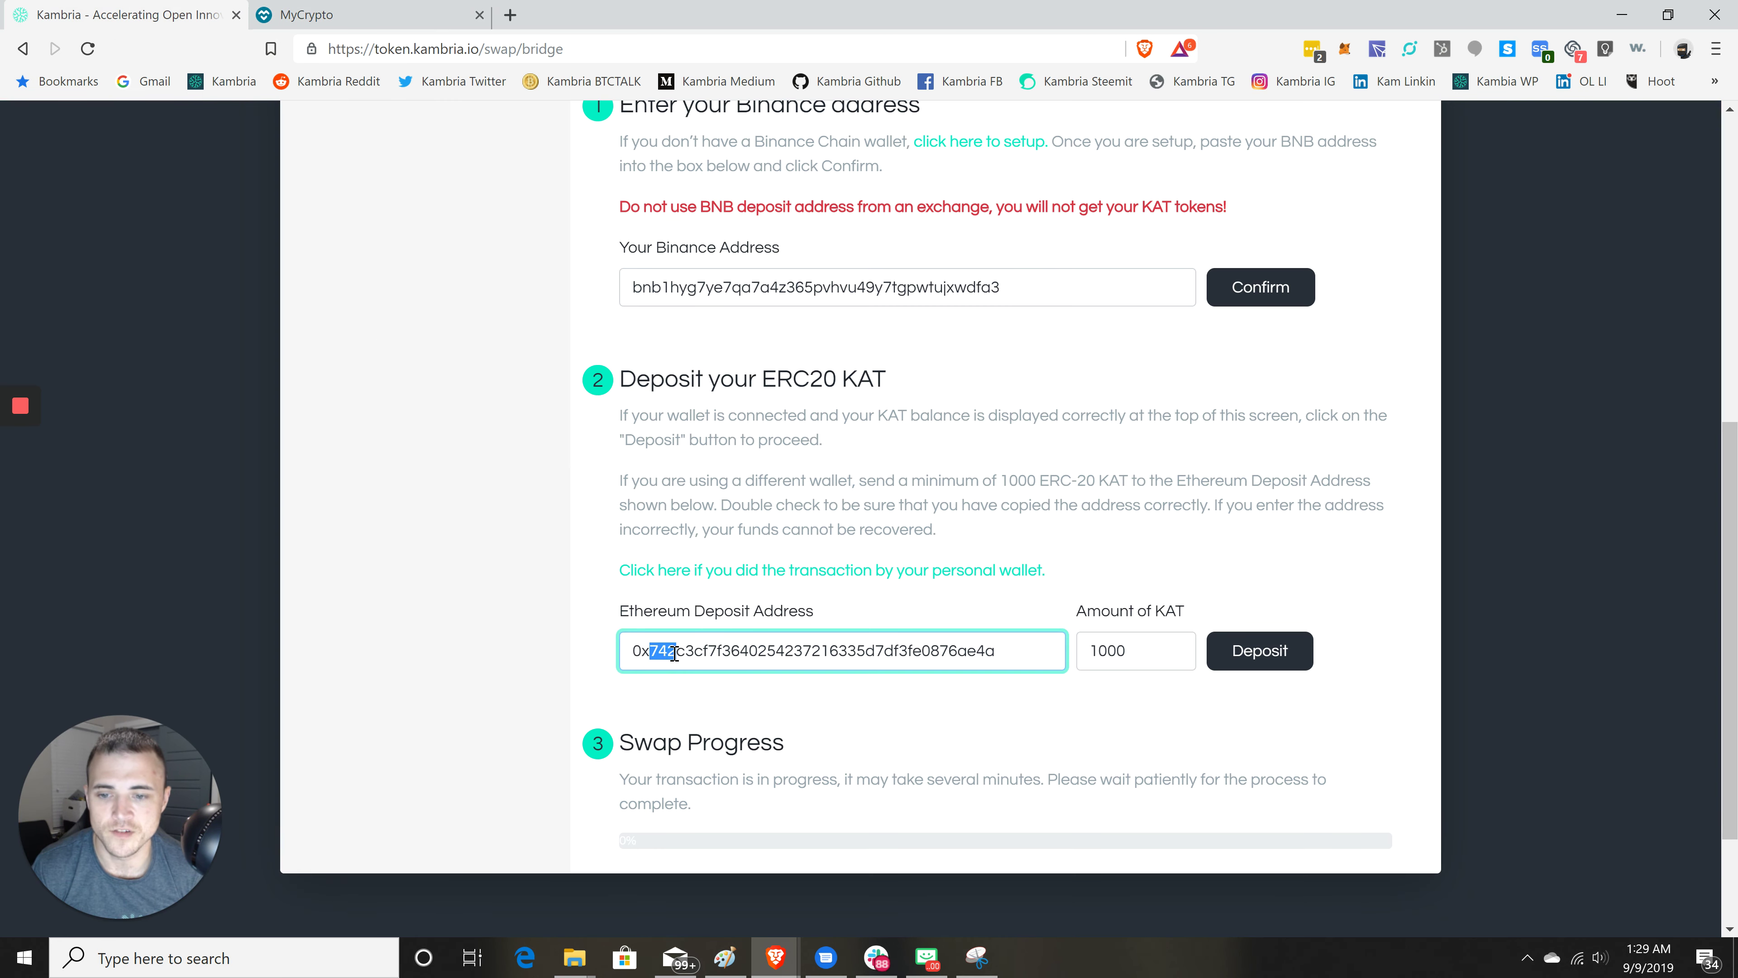
click(963, 647)
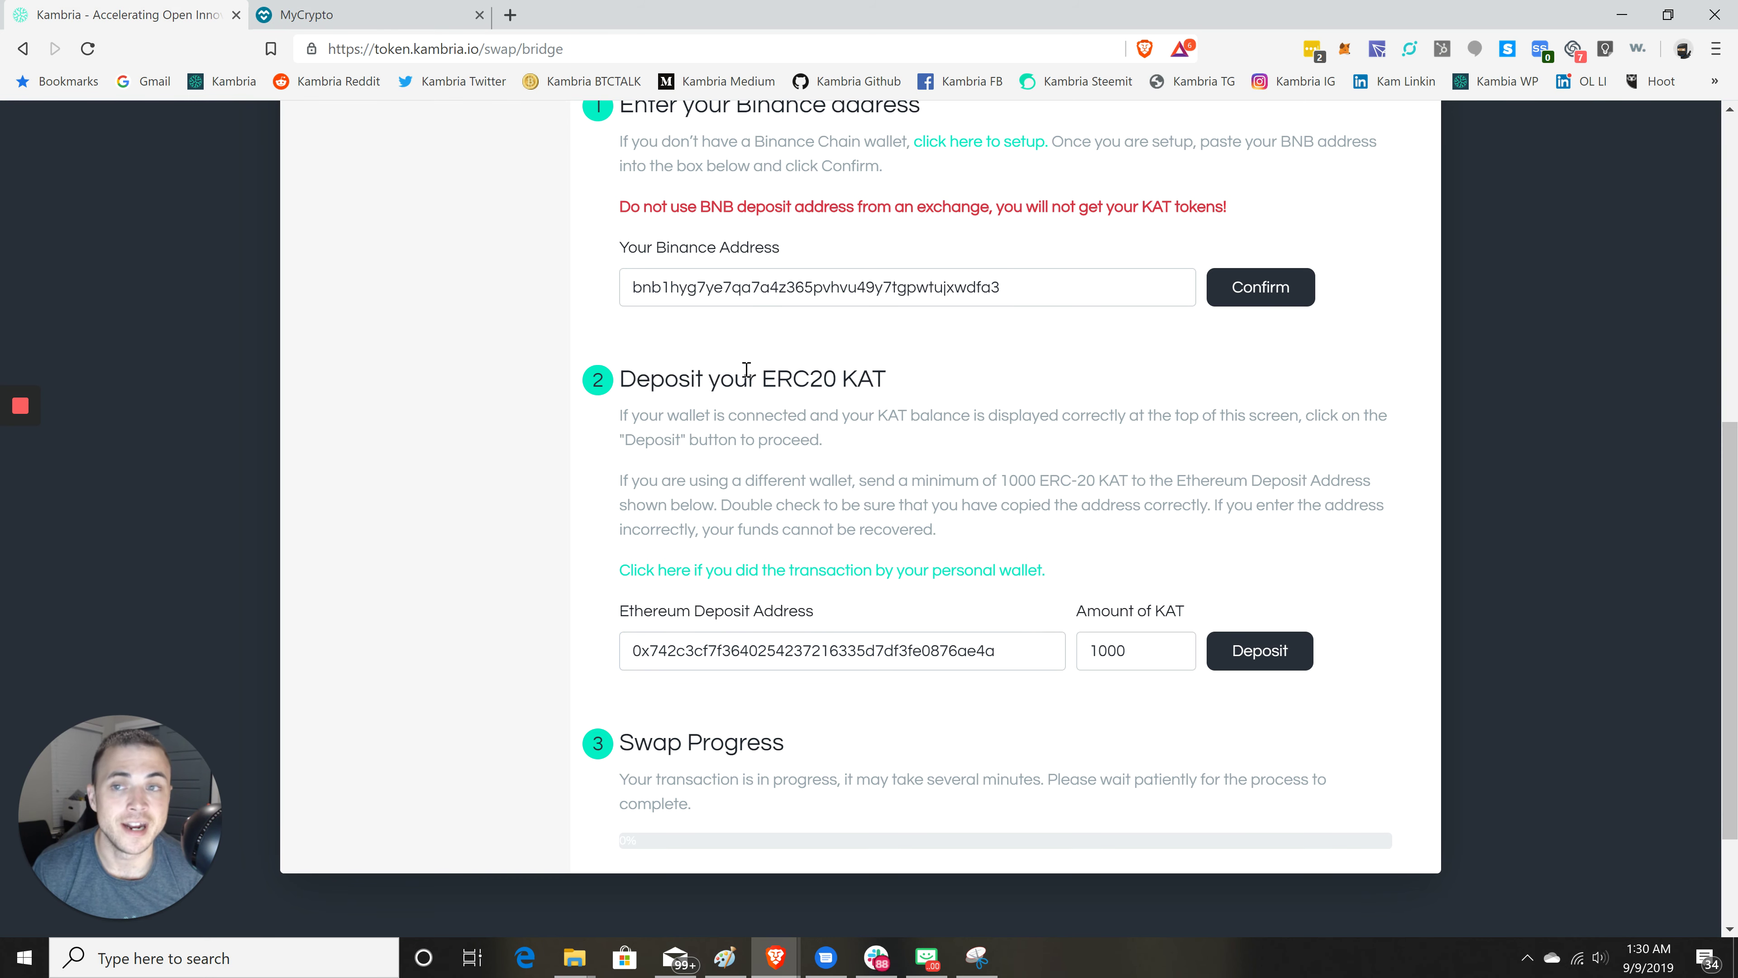
click(342, 14)
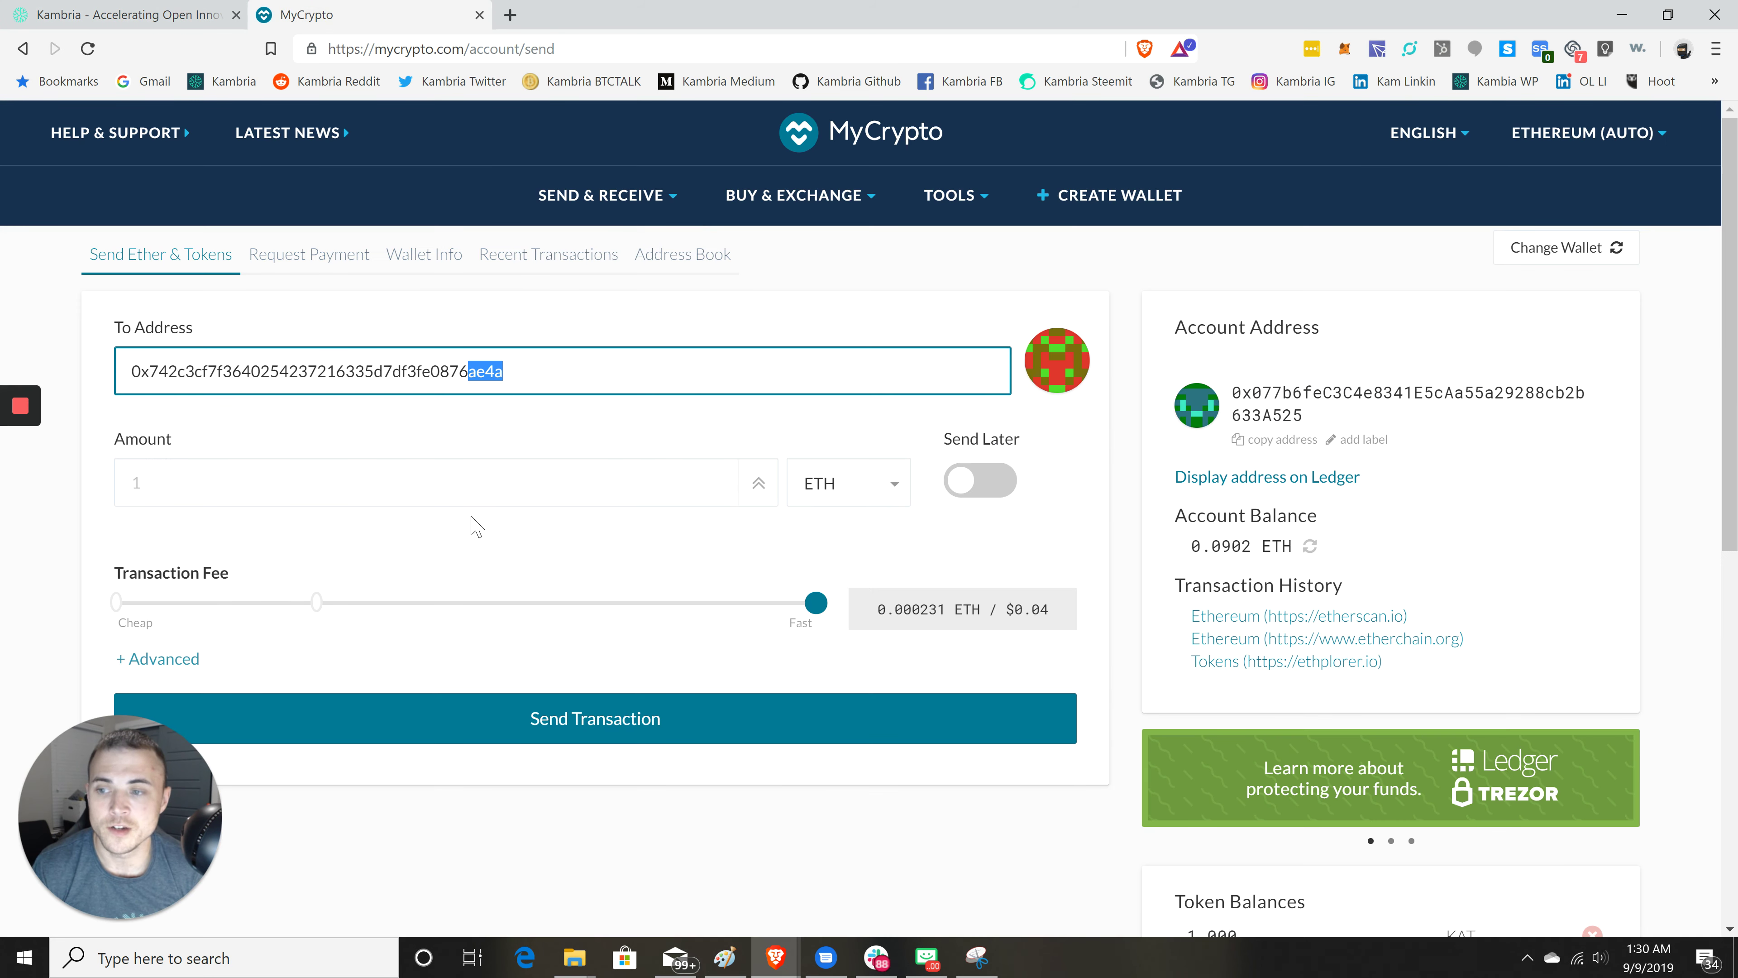
click(434, 426)
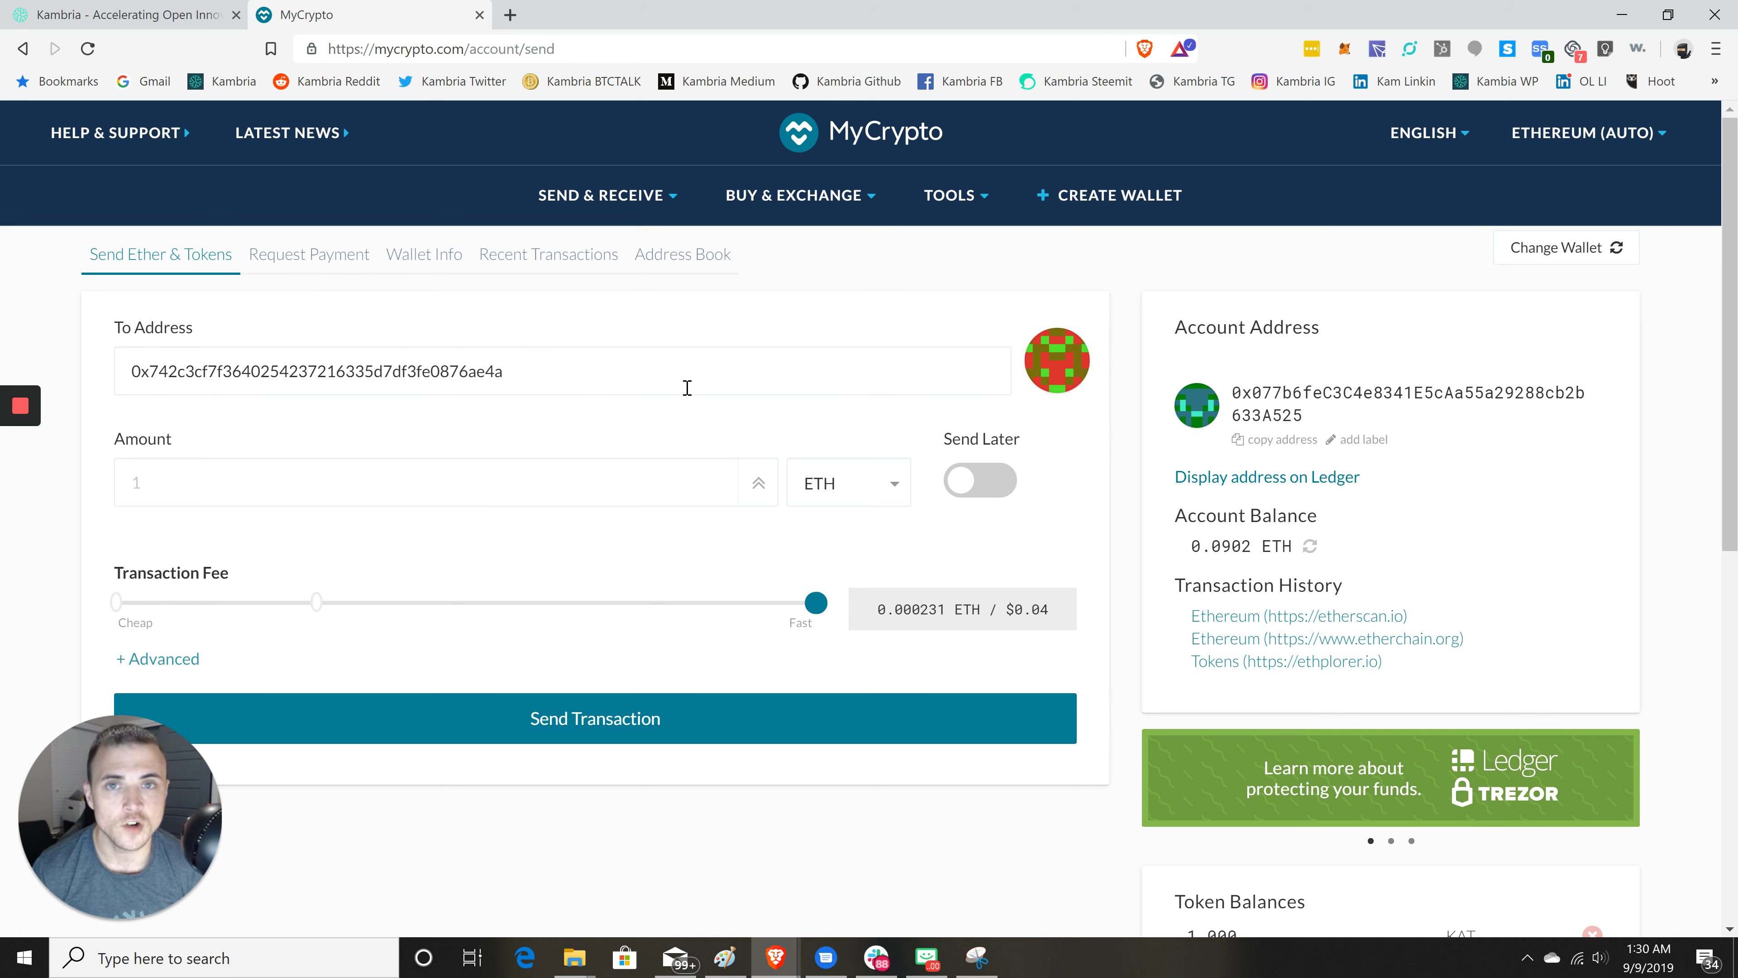
- Choose KAT as the token and enter 1000 as the amount
click(828, 485)
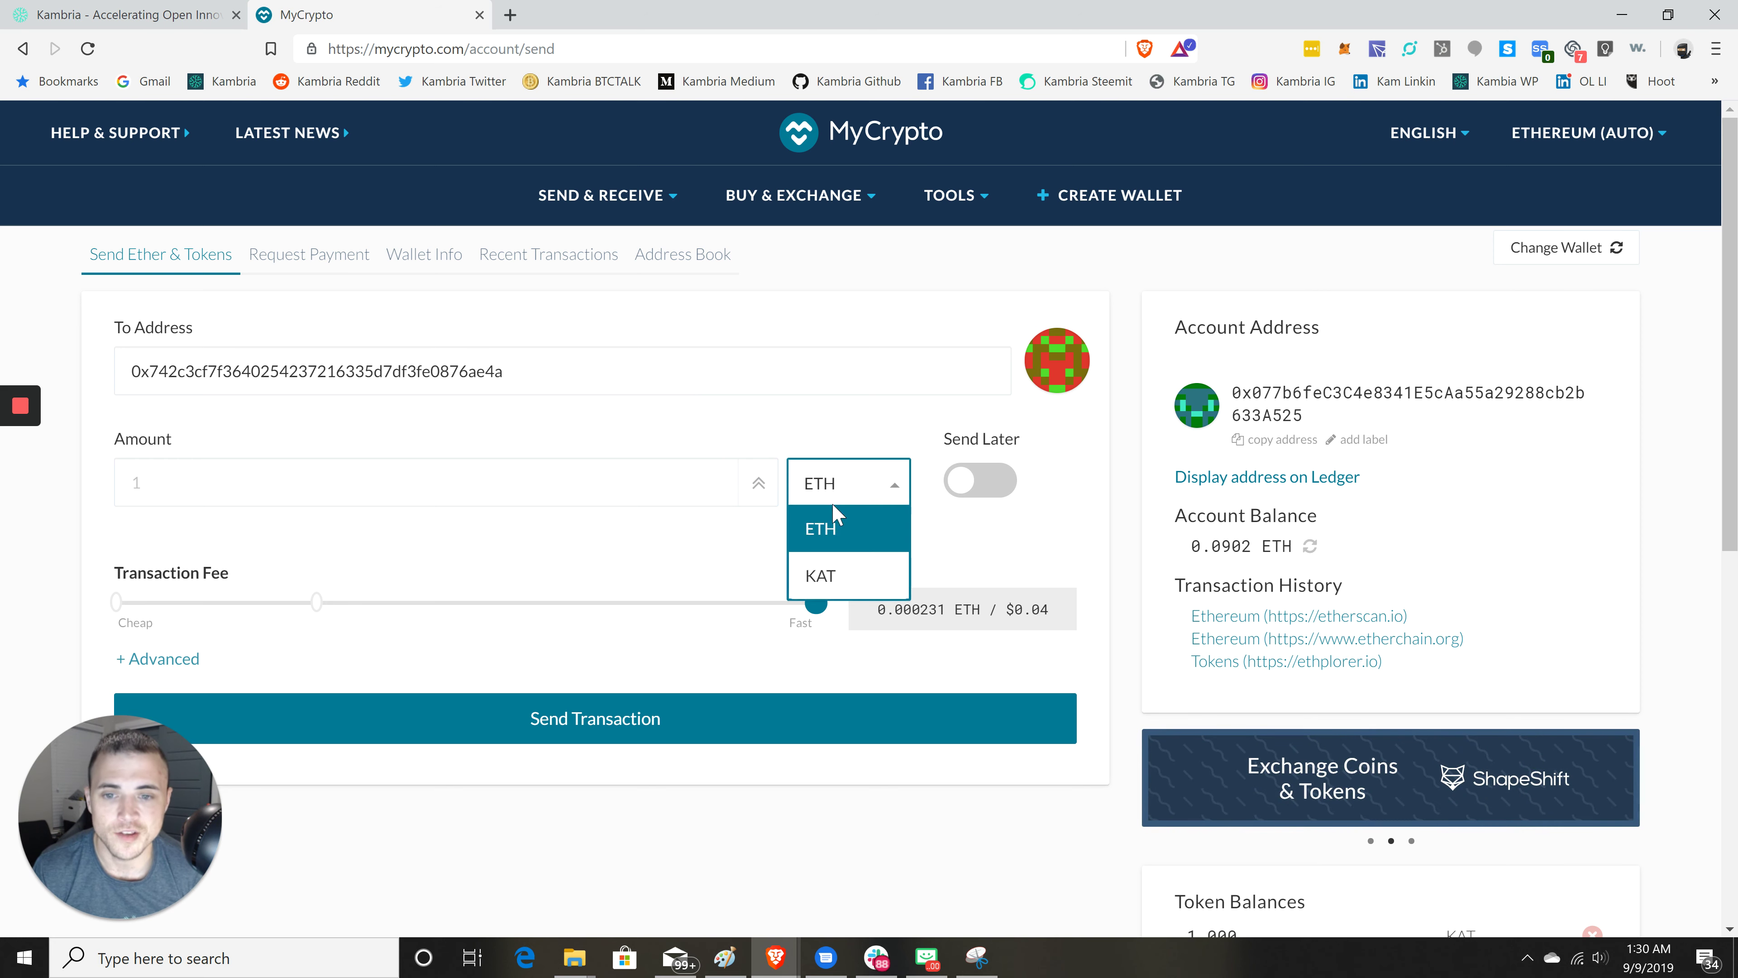
click(821, 578)
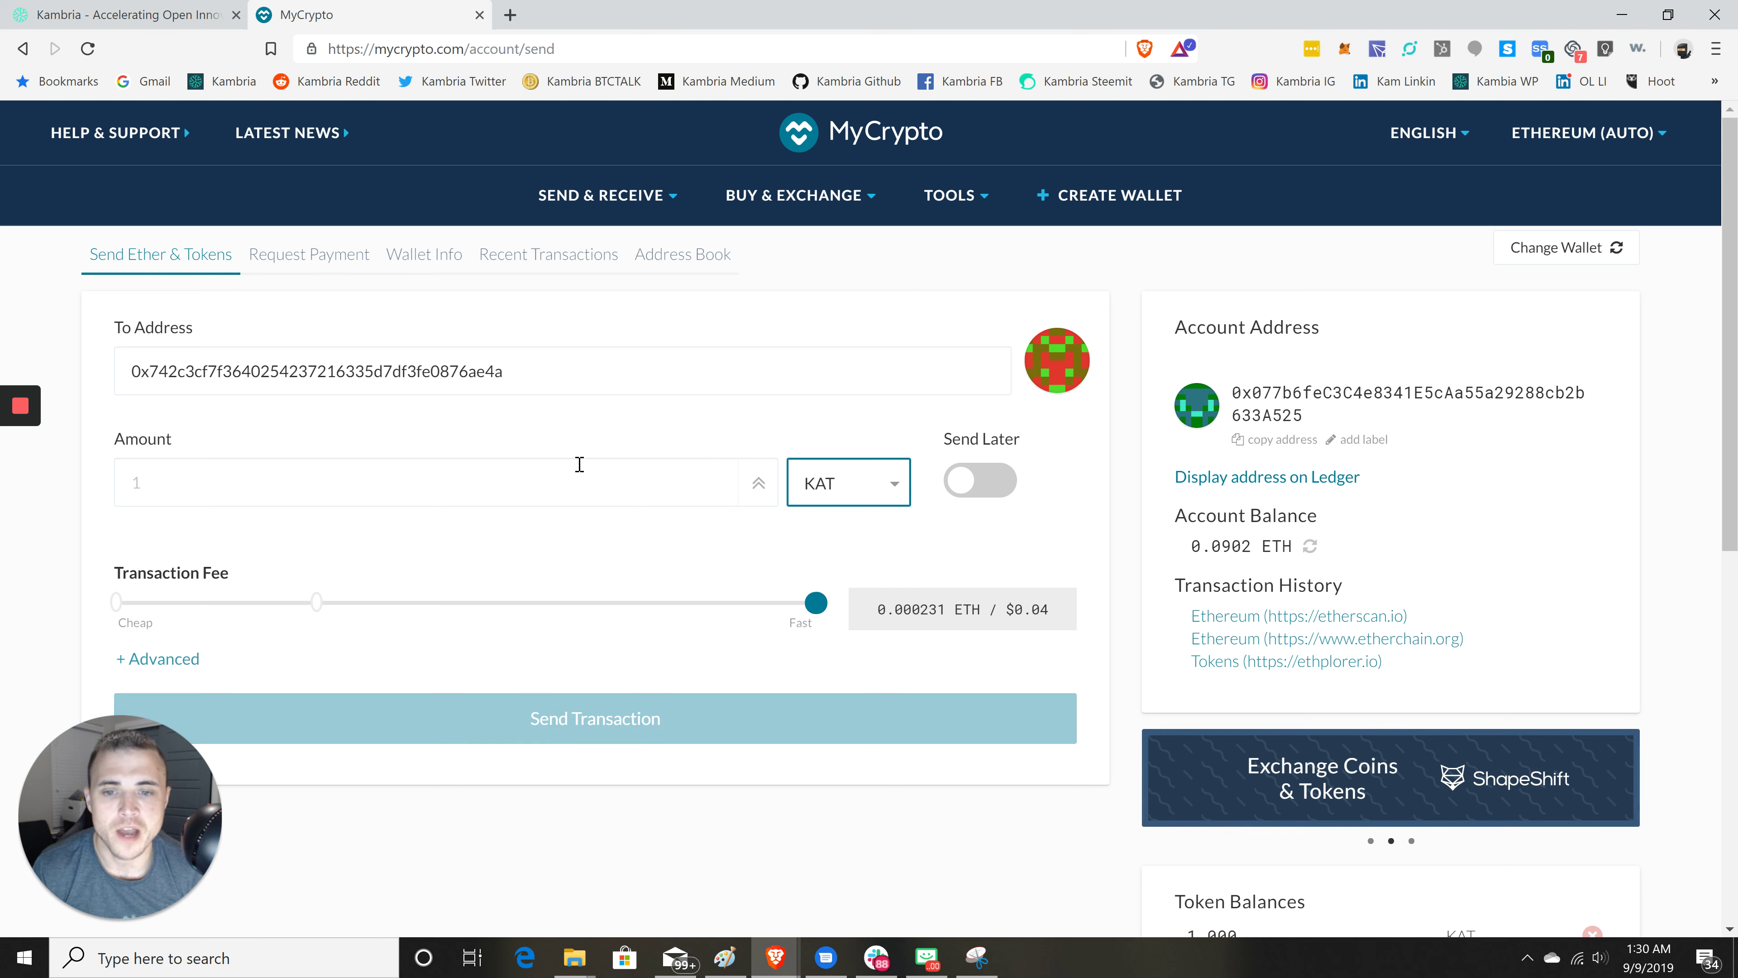
click(466, 476)
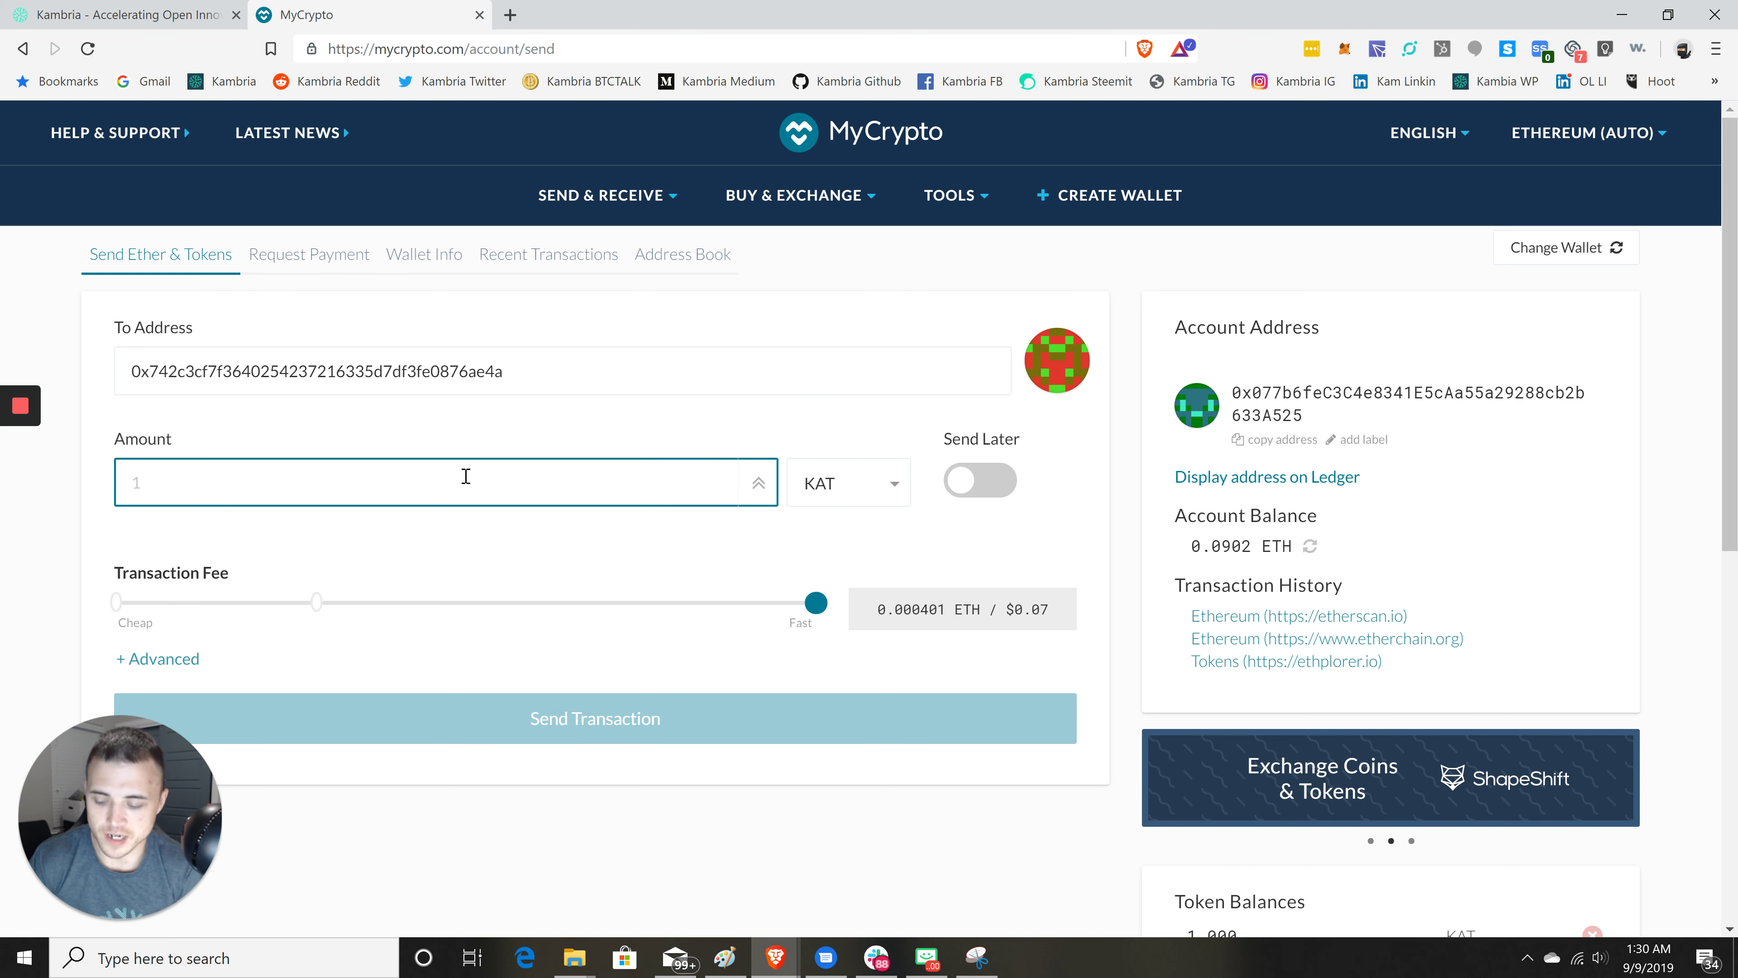
text(1000)
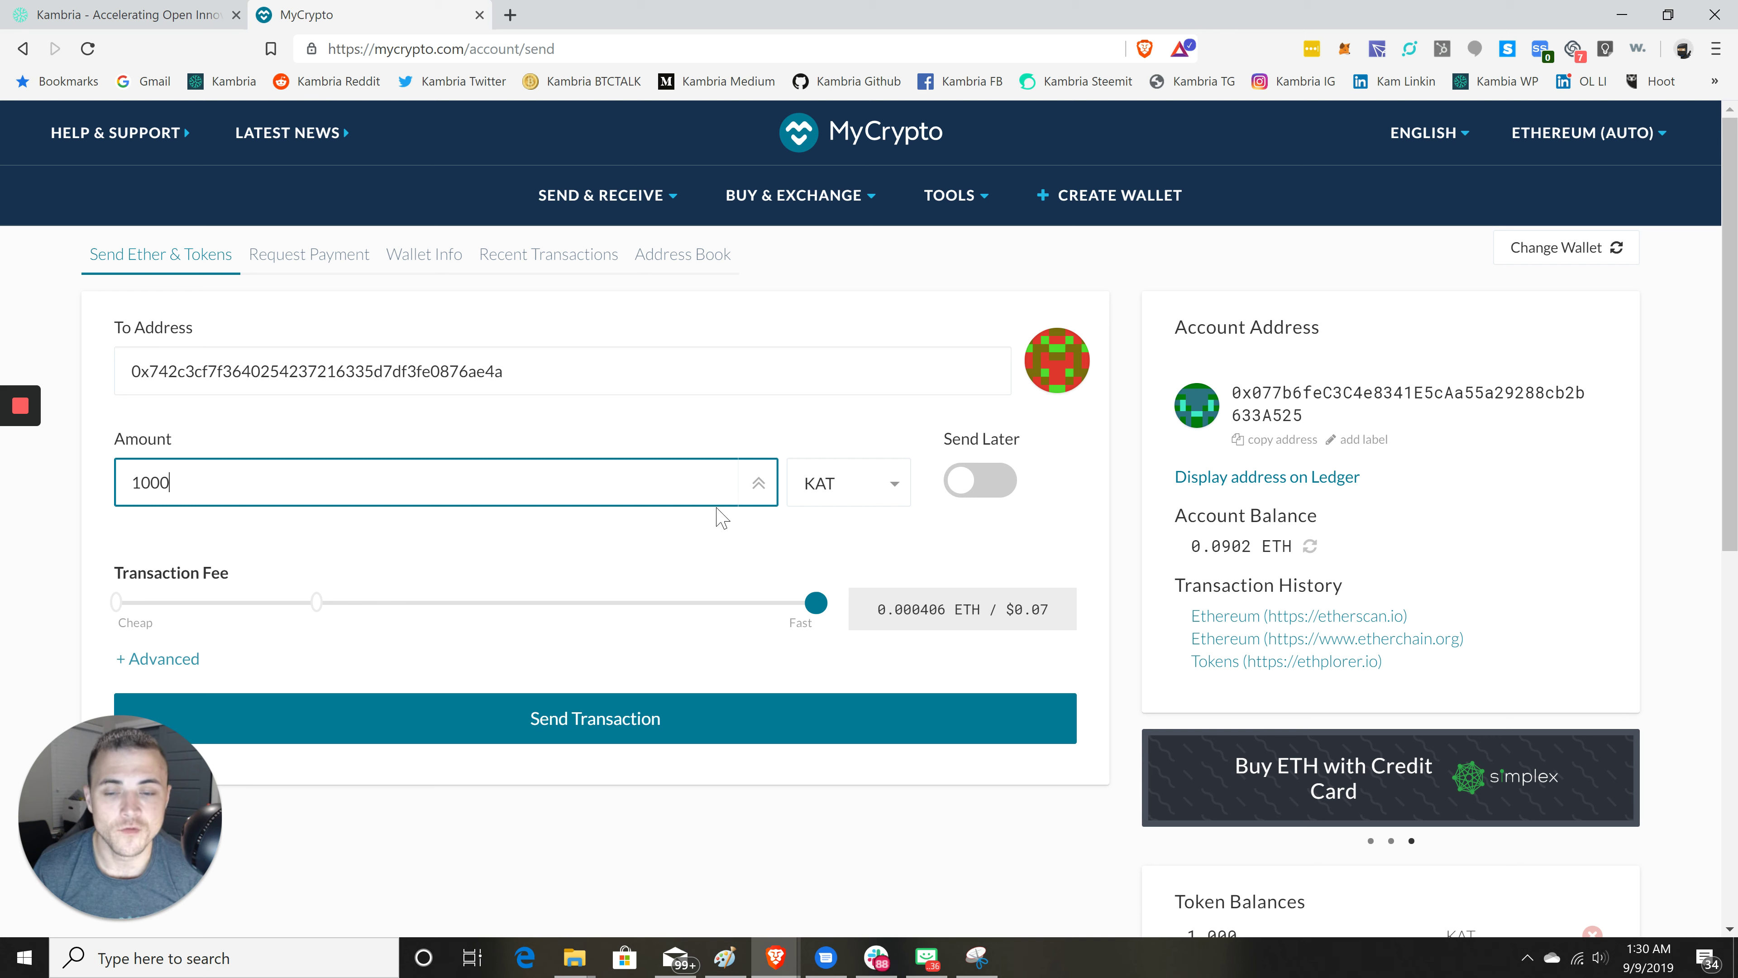
- Check the recipient address against the deposit address on the Kambria page
drag(505, 387, 478, 460)
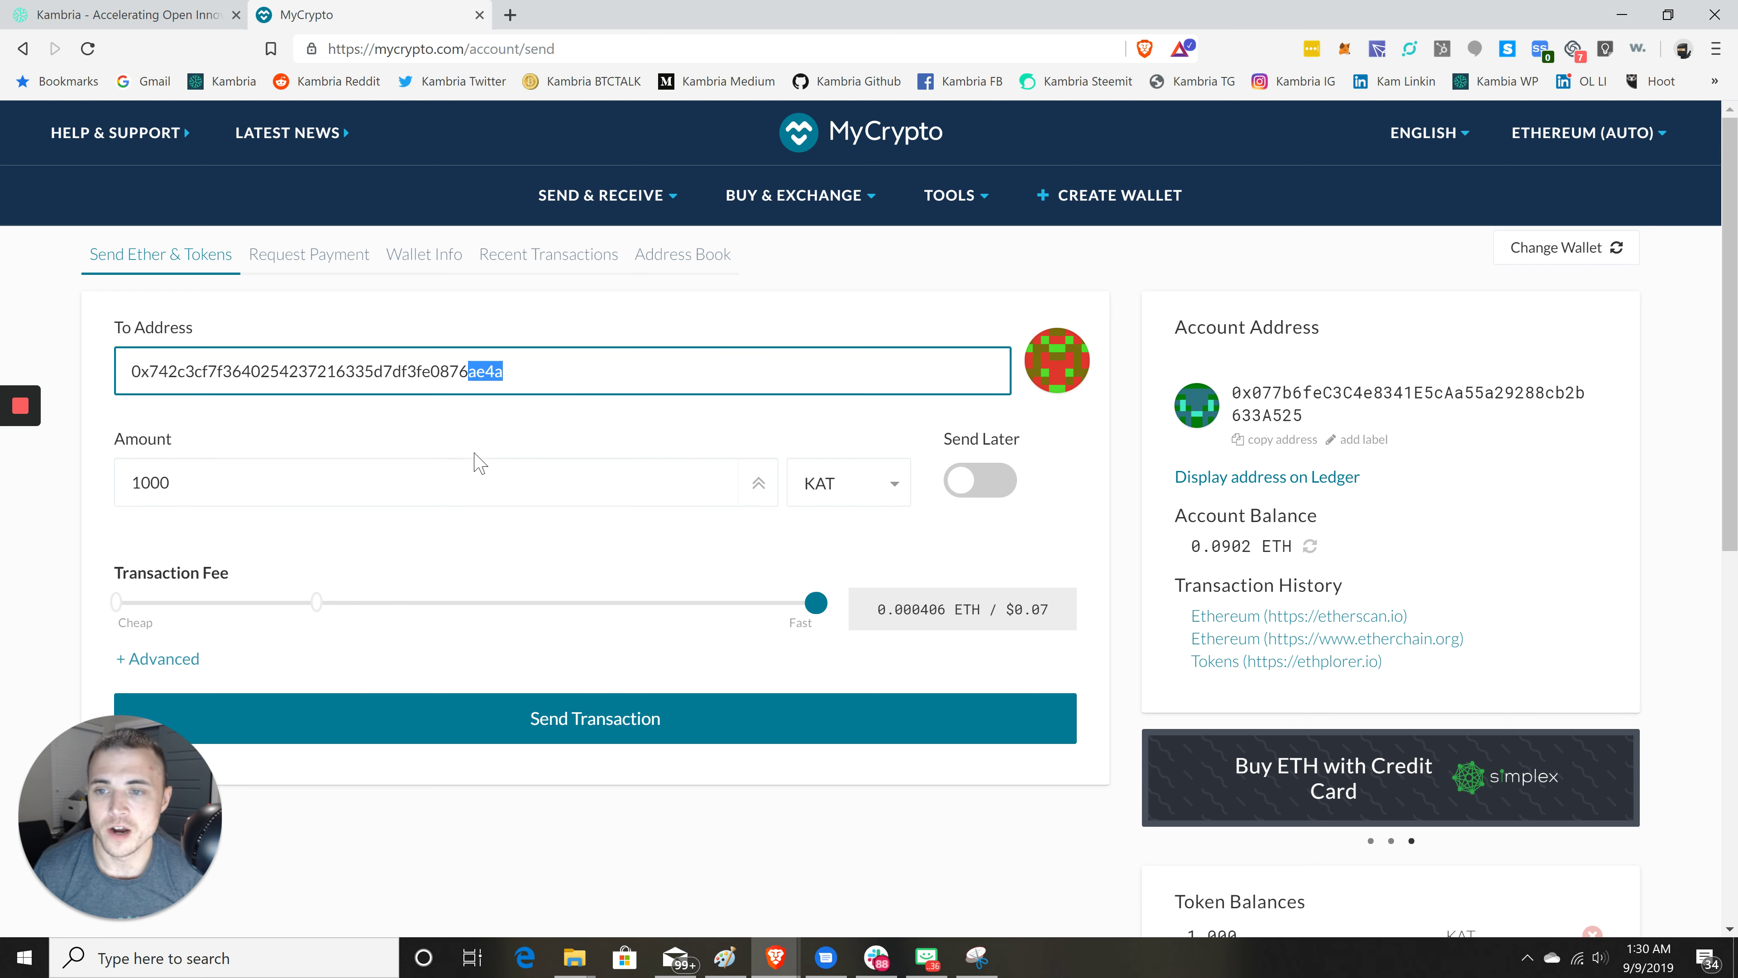
click(532, 357)
click(545, 317)
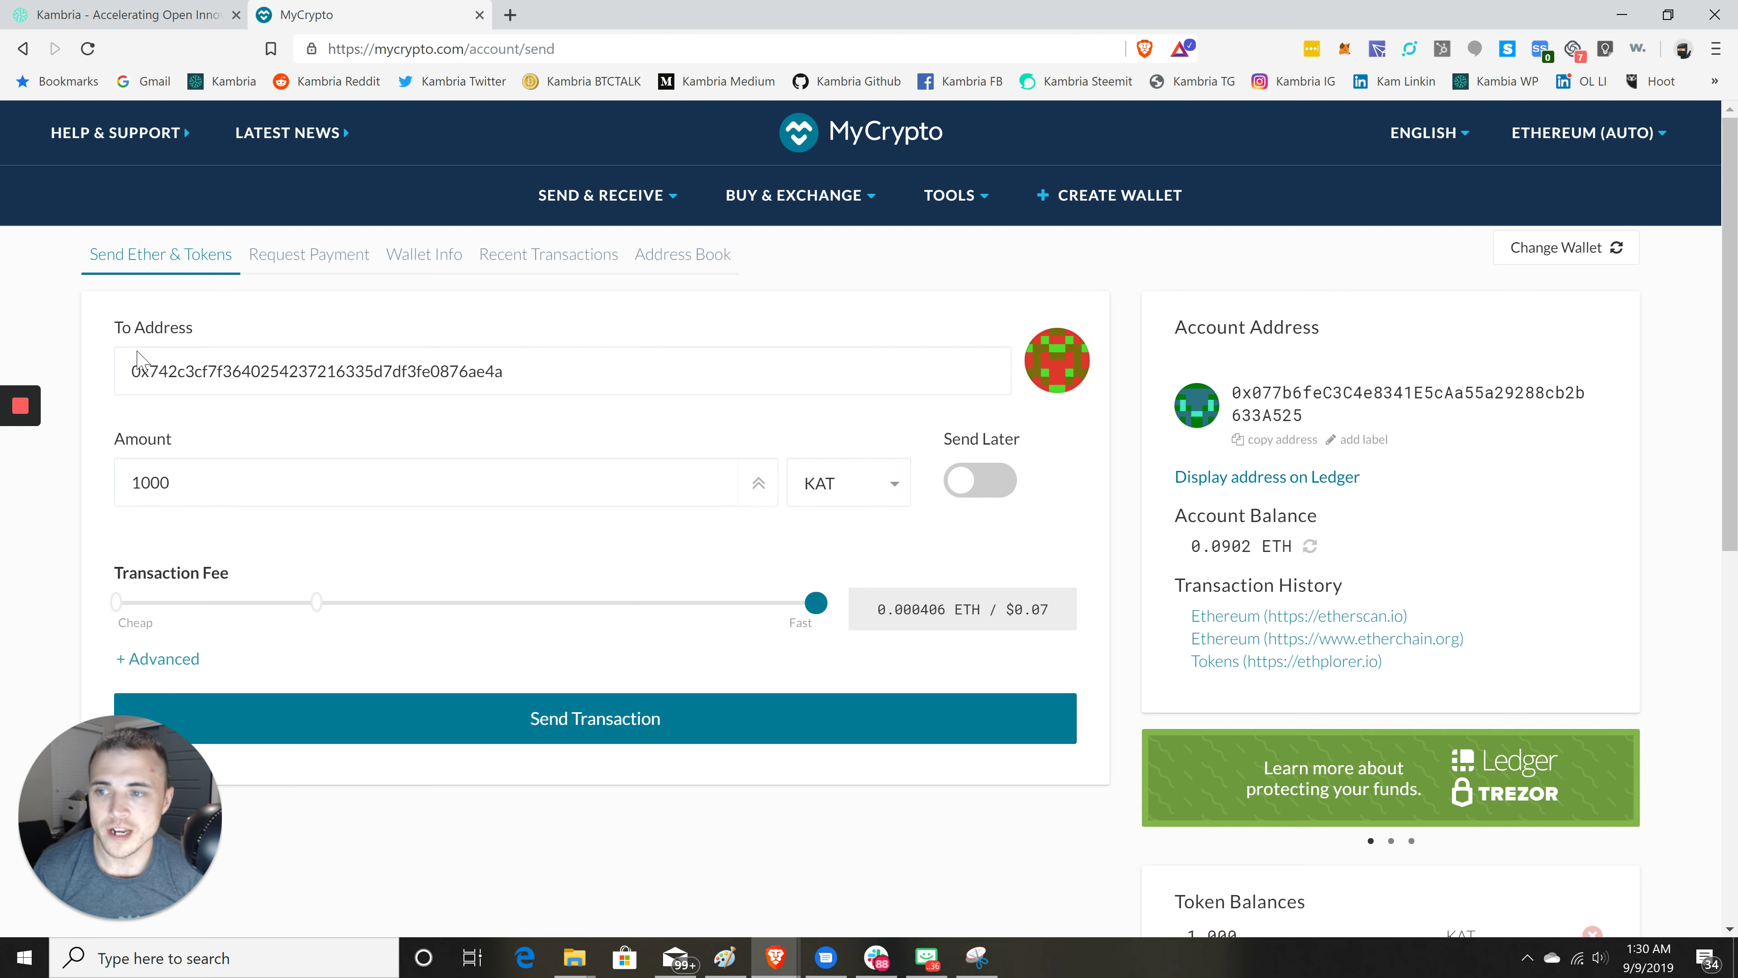
click(130, 14)
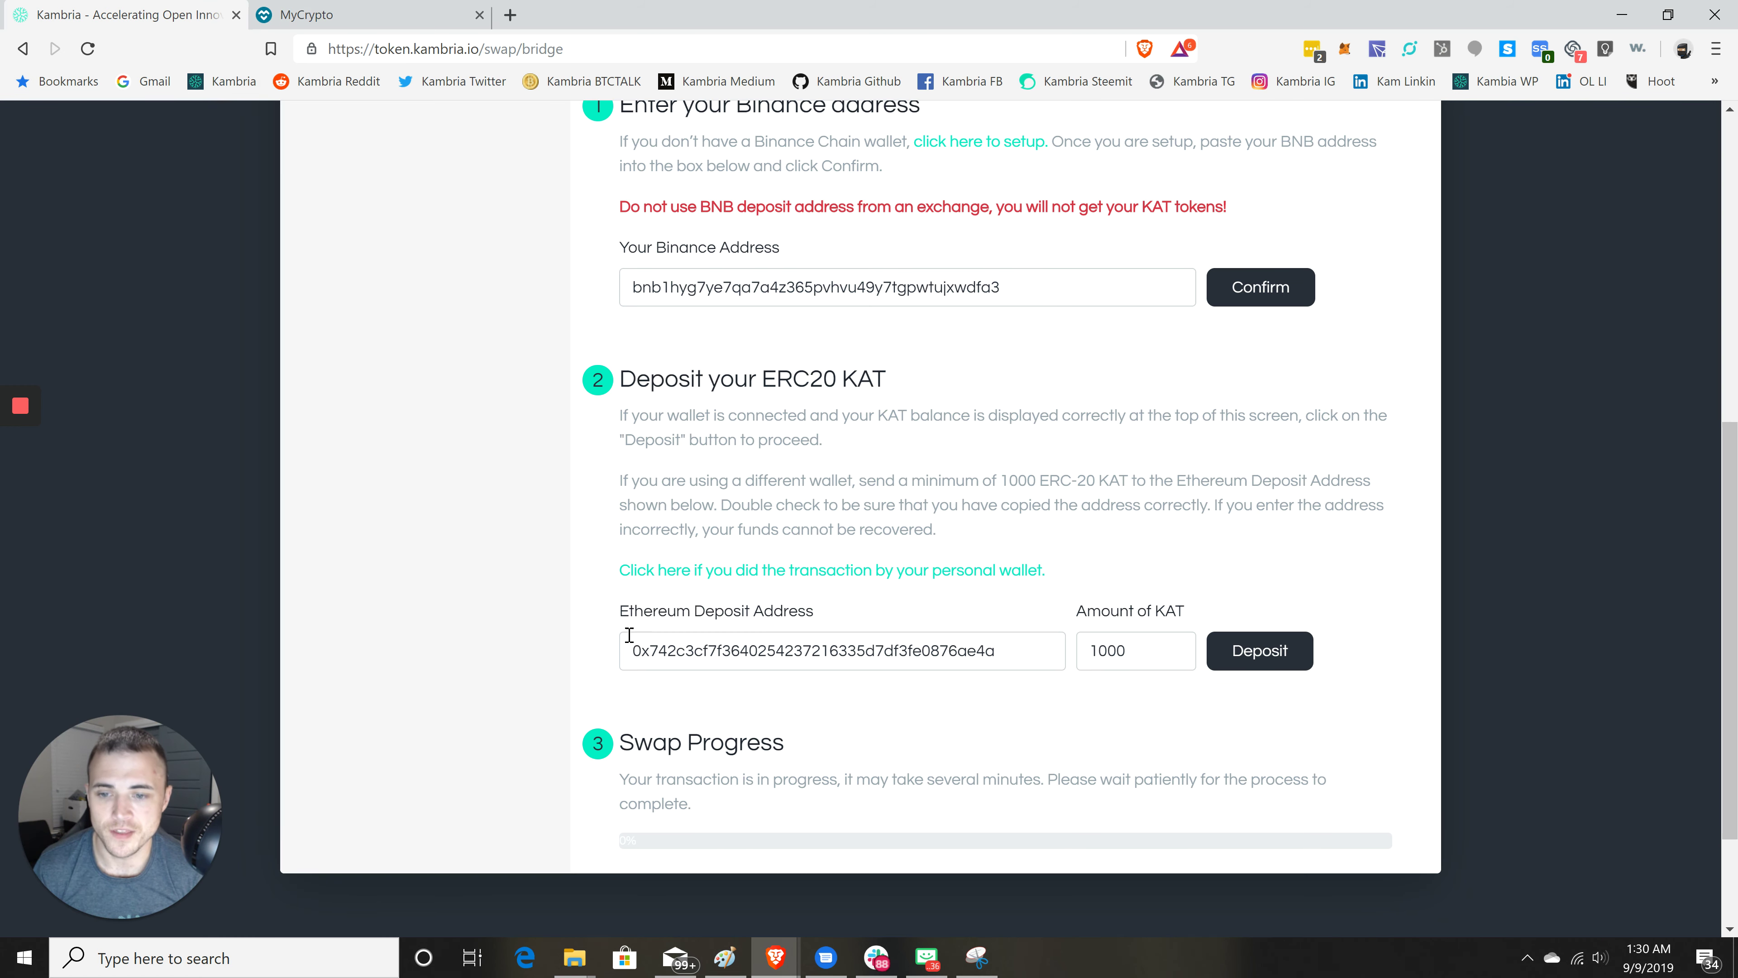
click(322, 15)
click(219, 371)
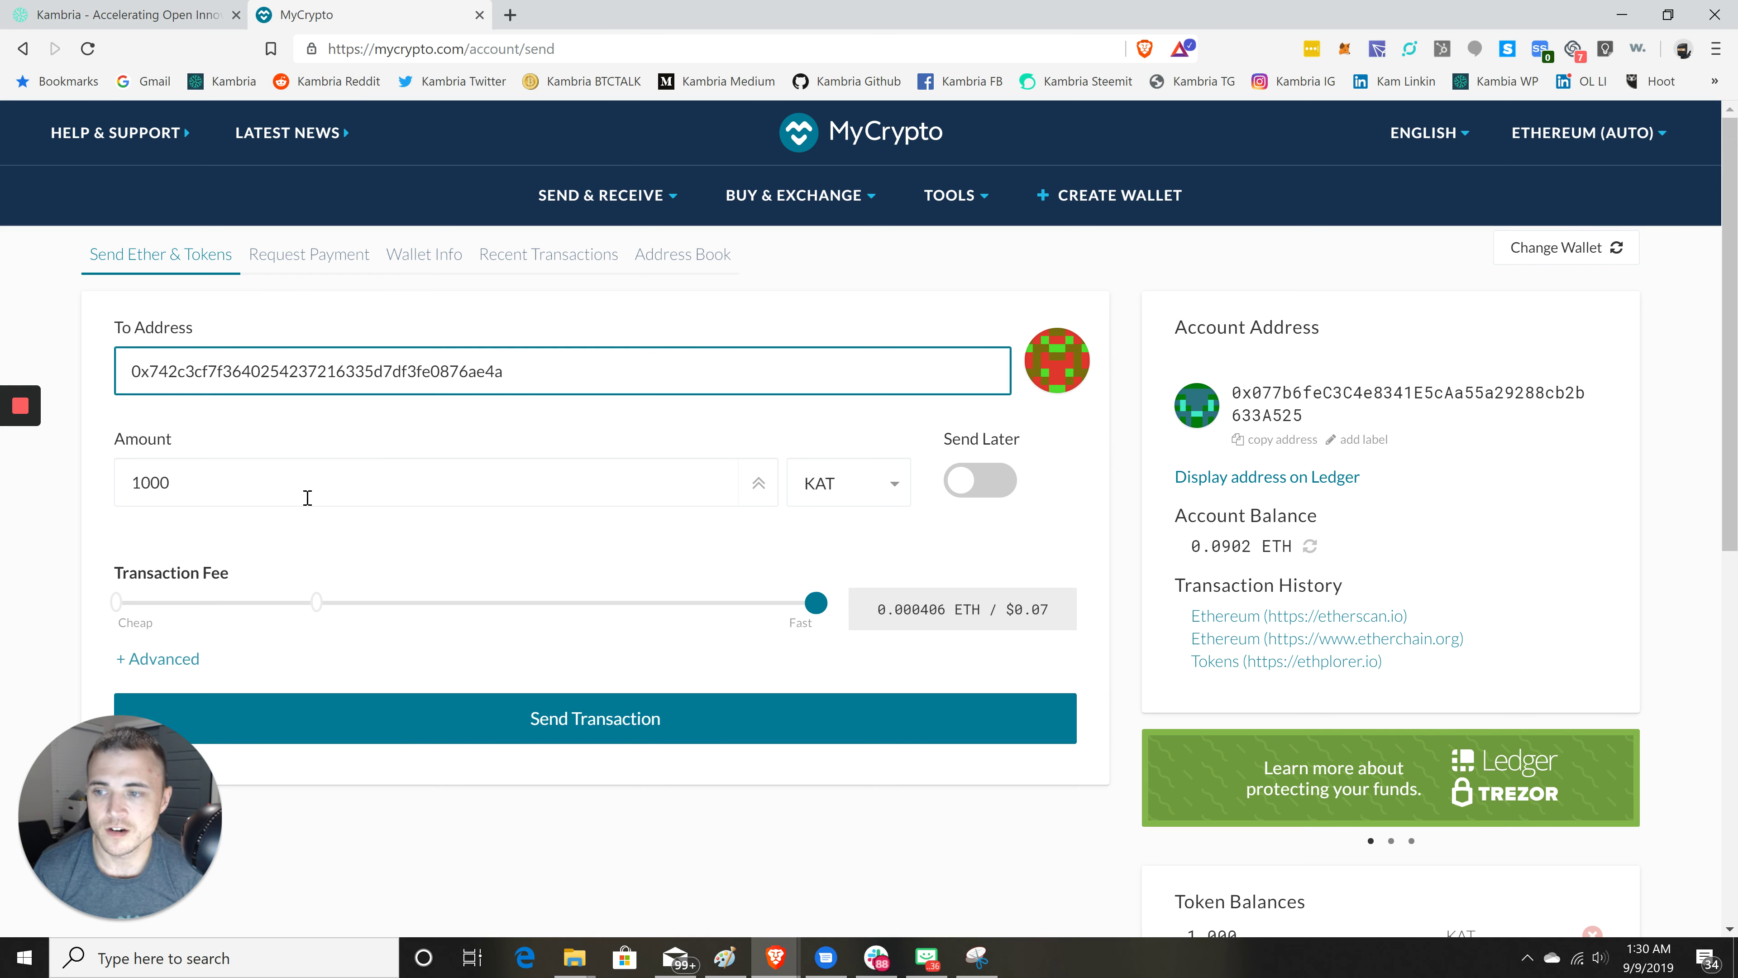
click(243, 487)
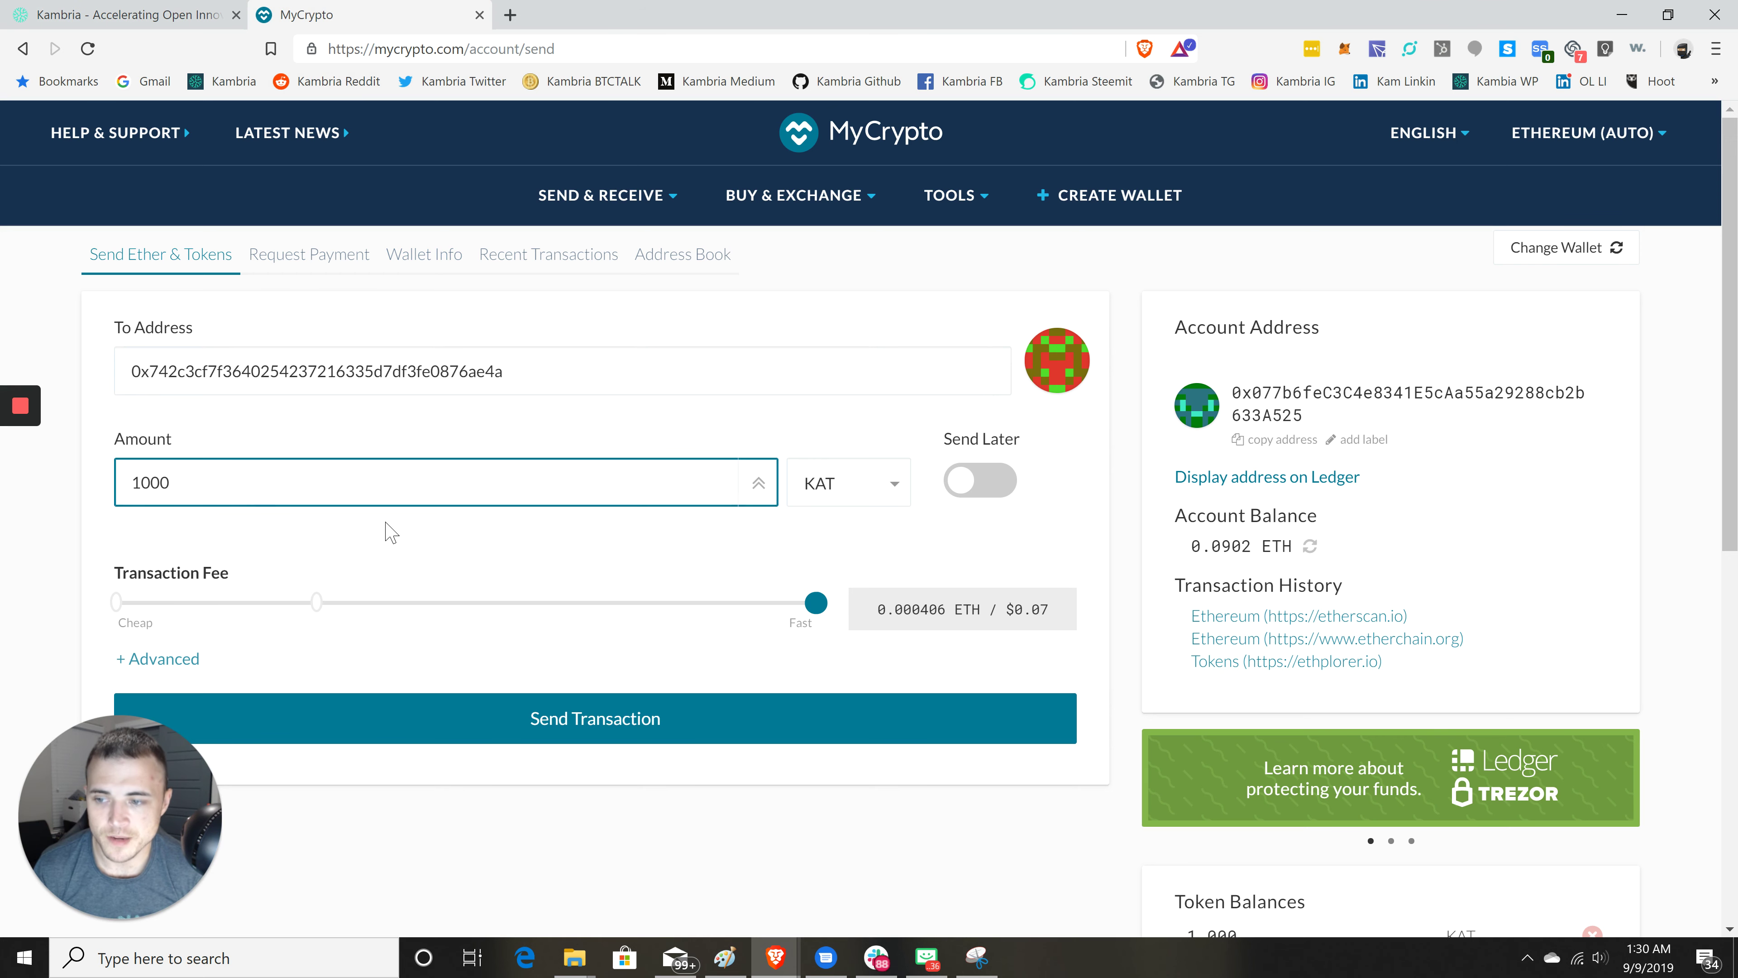
- Send the 1000 KAT transaction and confirm it in the Confirm Transaction dialog
click(593, 727)
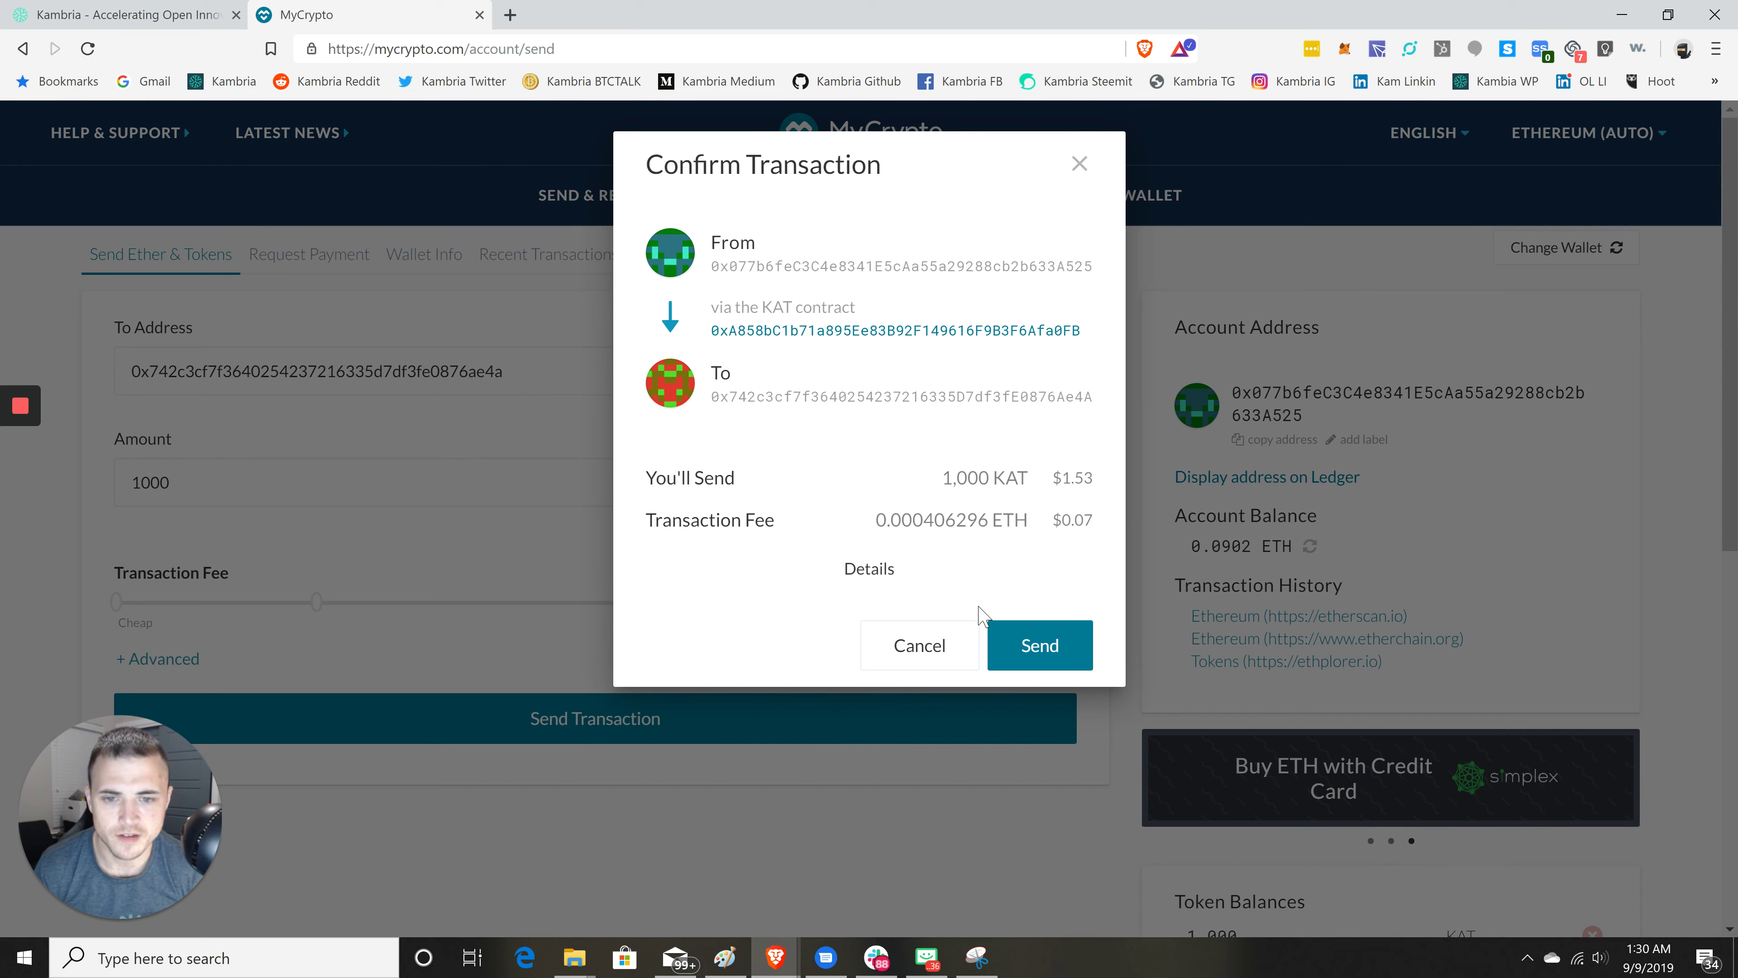
click(1037, 654)
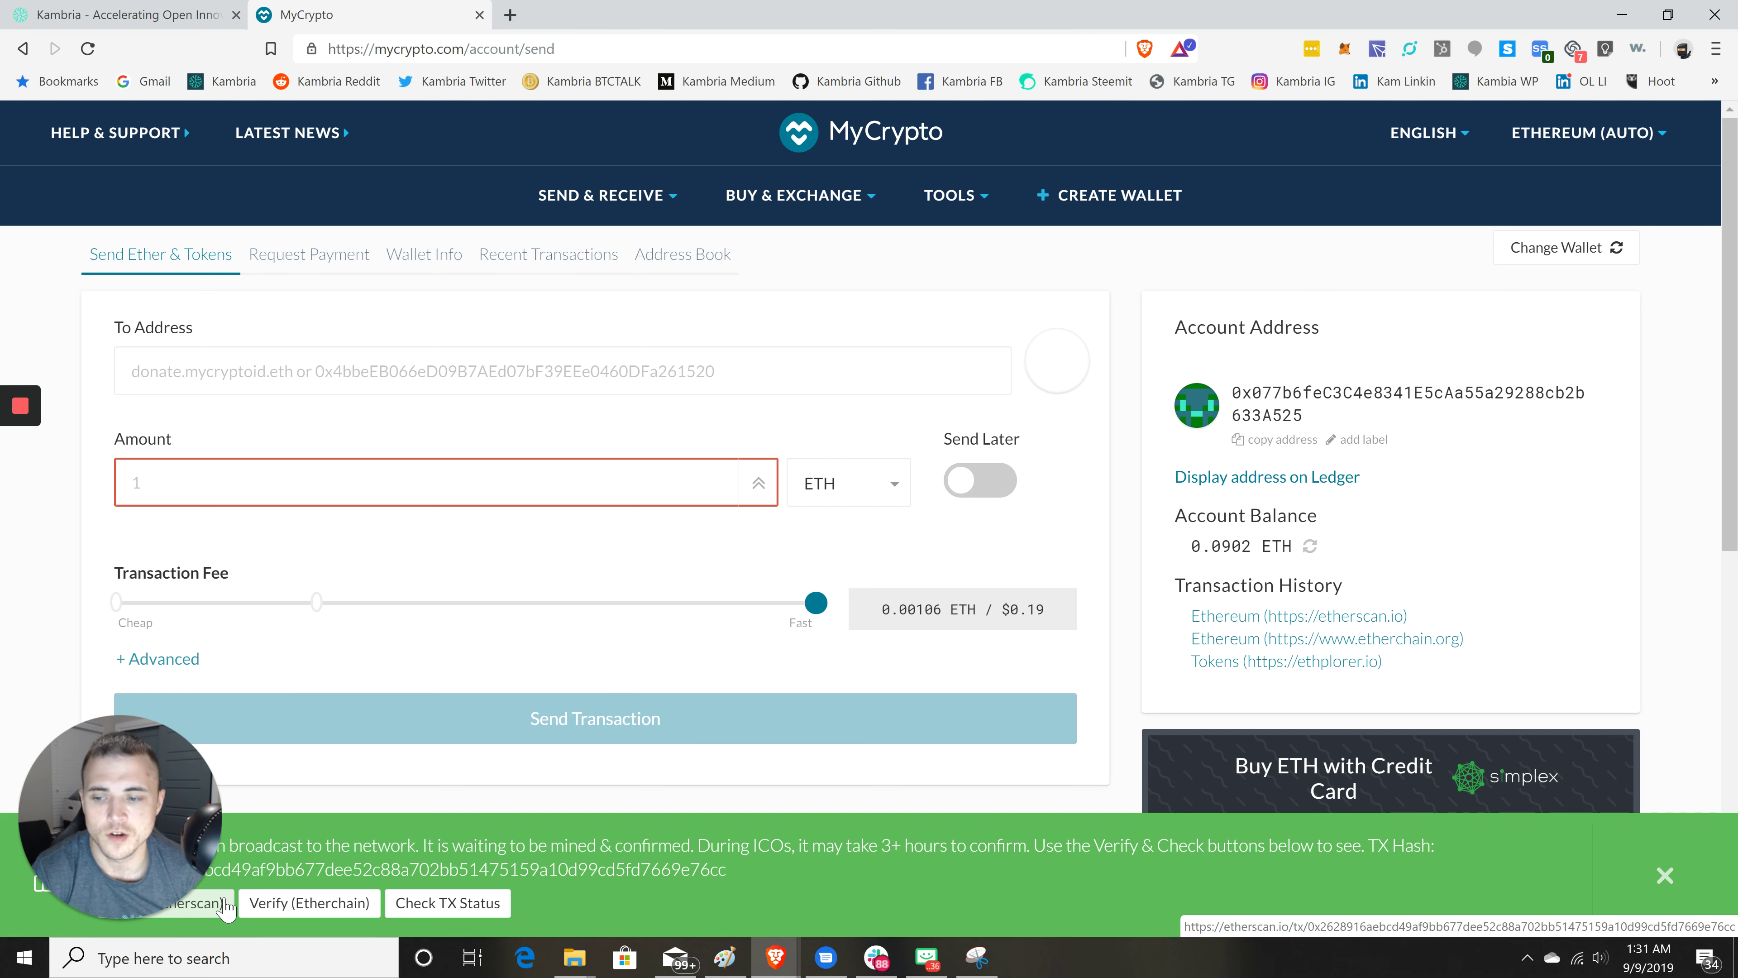
- Open the pending transaction on Etherscan and copy its transaction hash
click(226, 904)
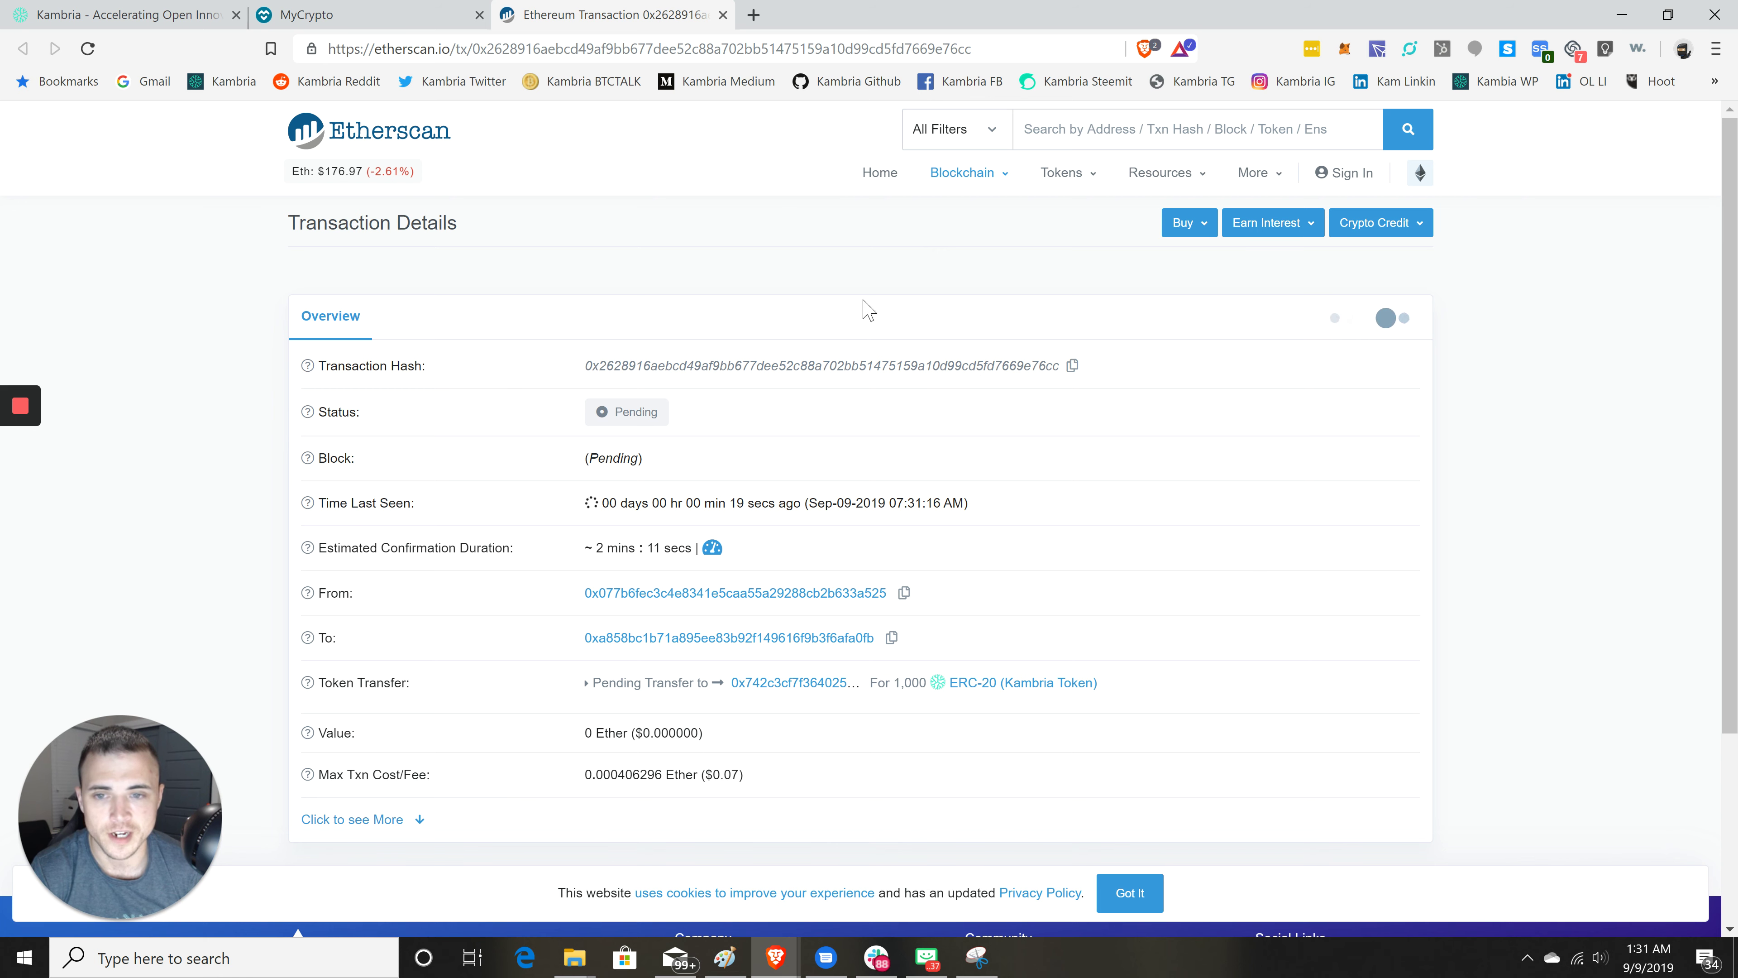
click(1073, 367)
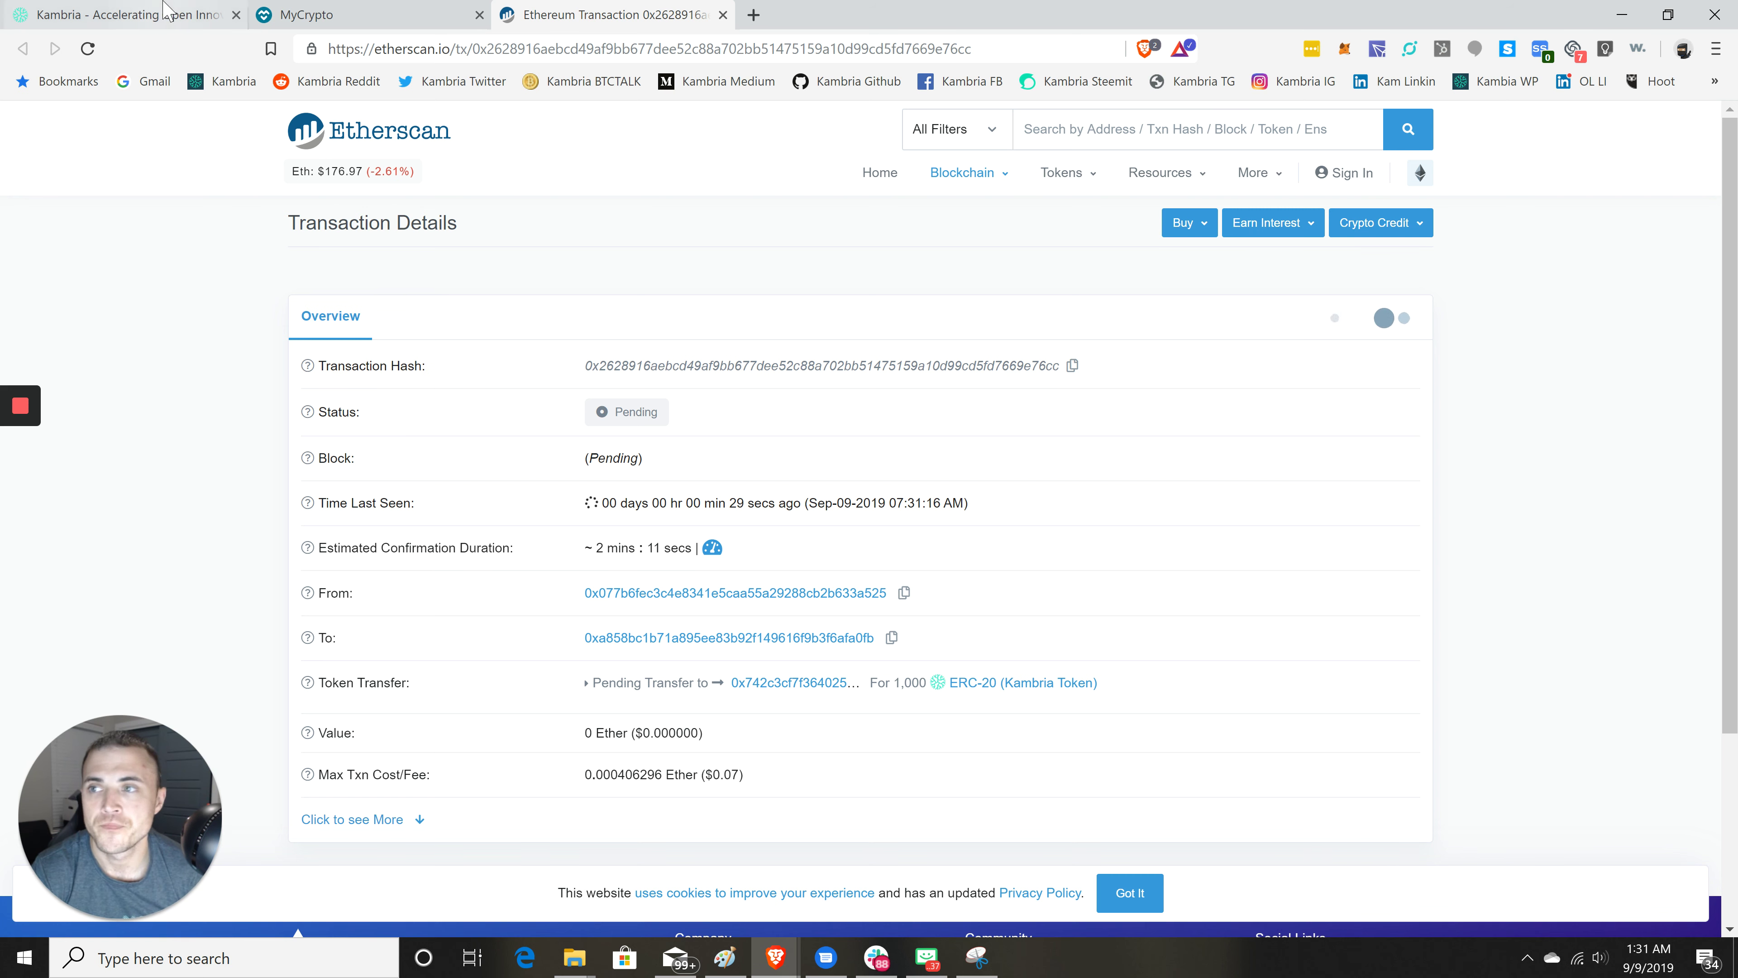
click(181, 19)
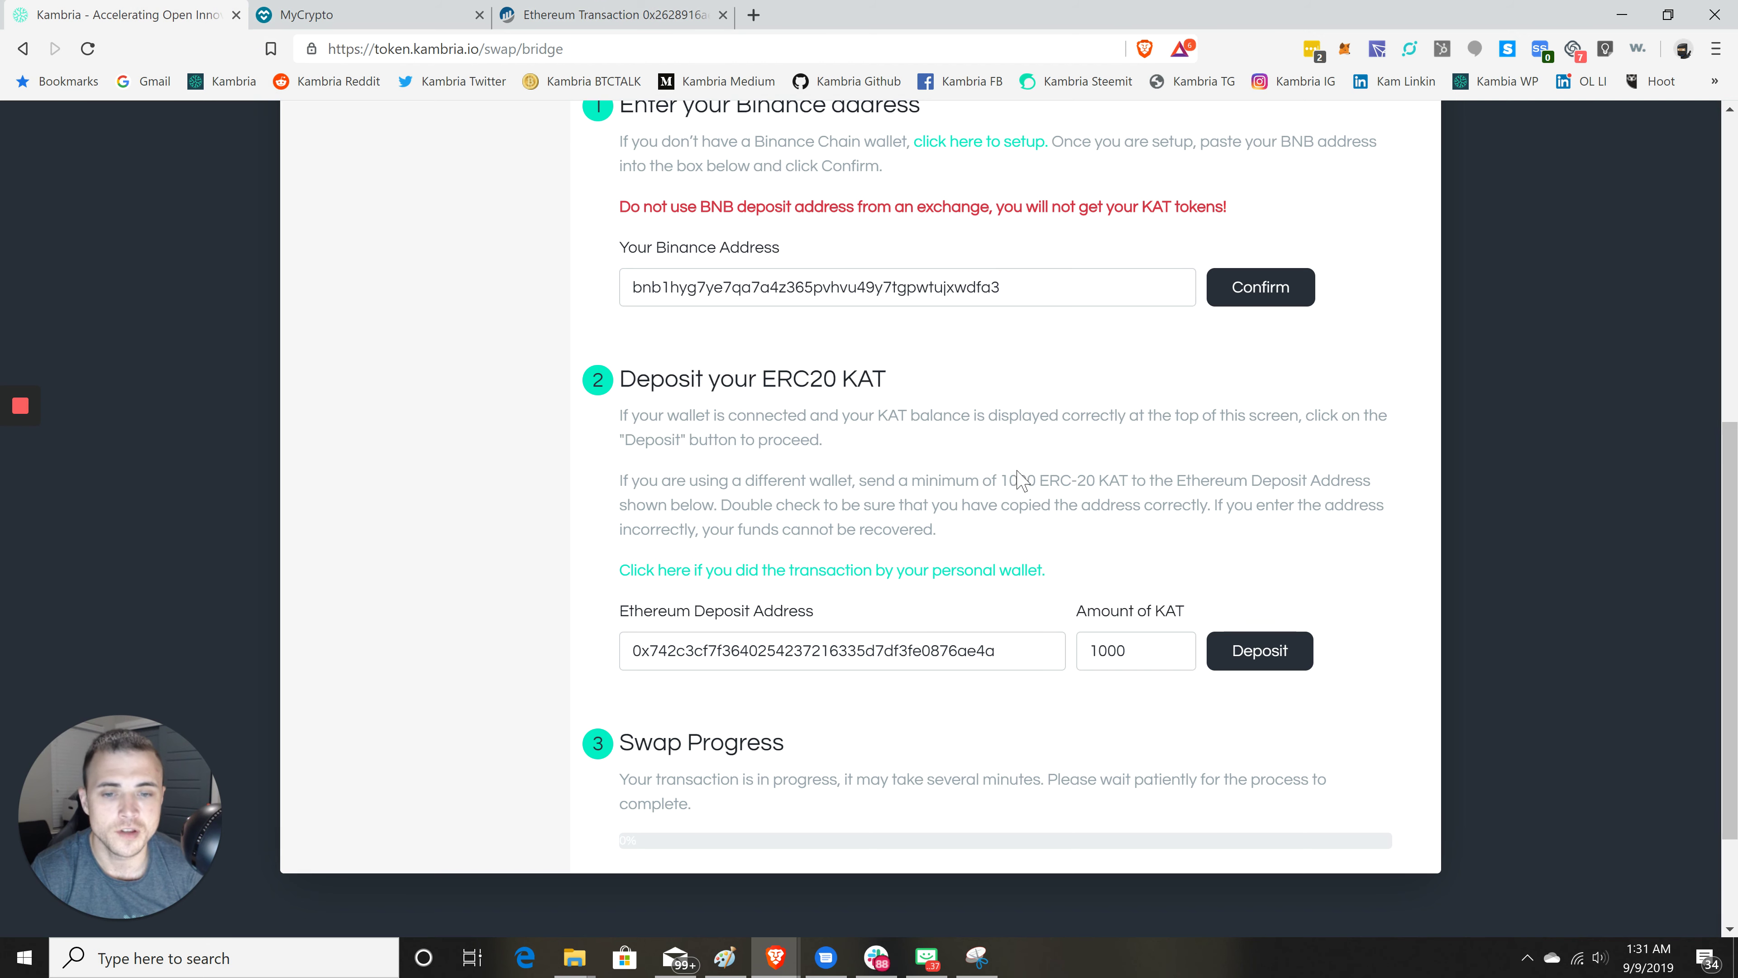
- Reveal the personal-wallet hash field and paste the Etherscan transaction hash into it
scroll(1027, 411, down, 1)
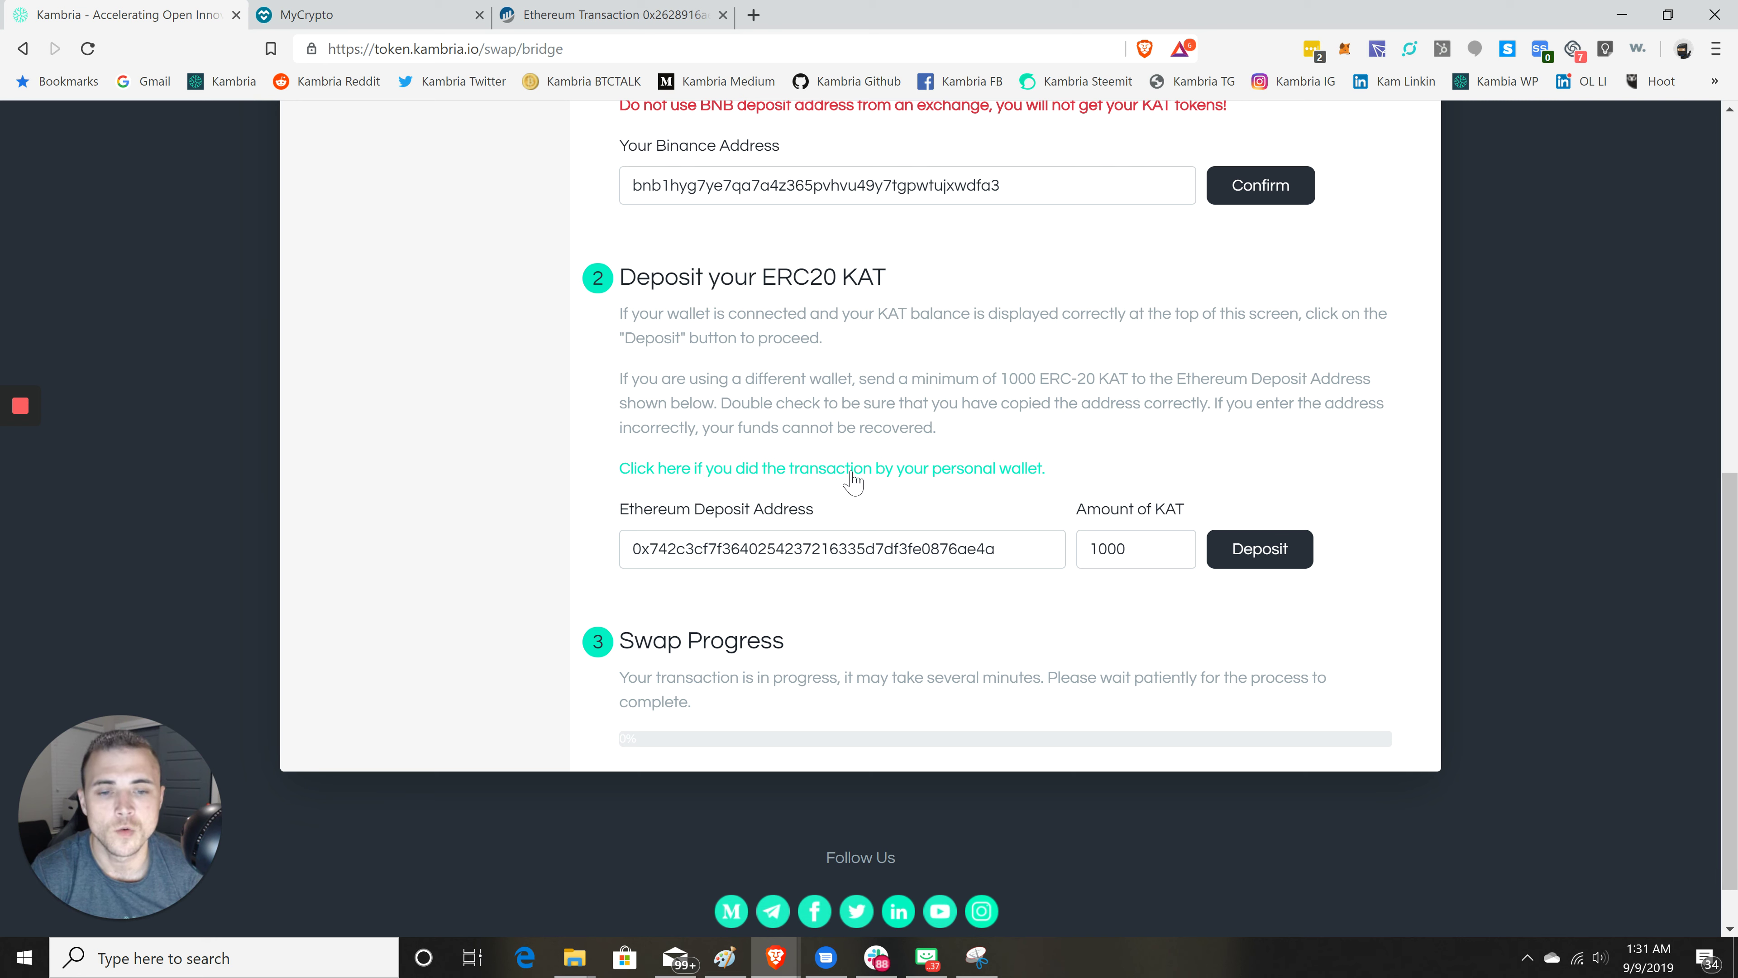
click(901, 473)
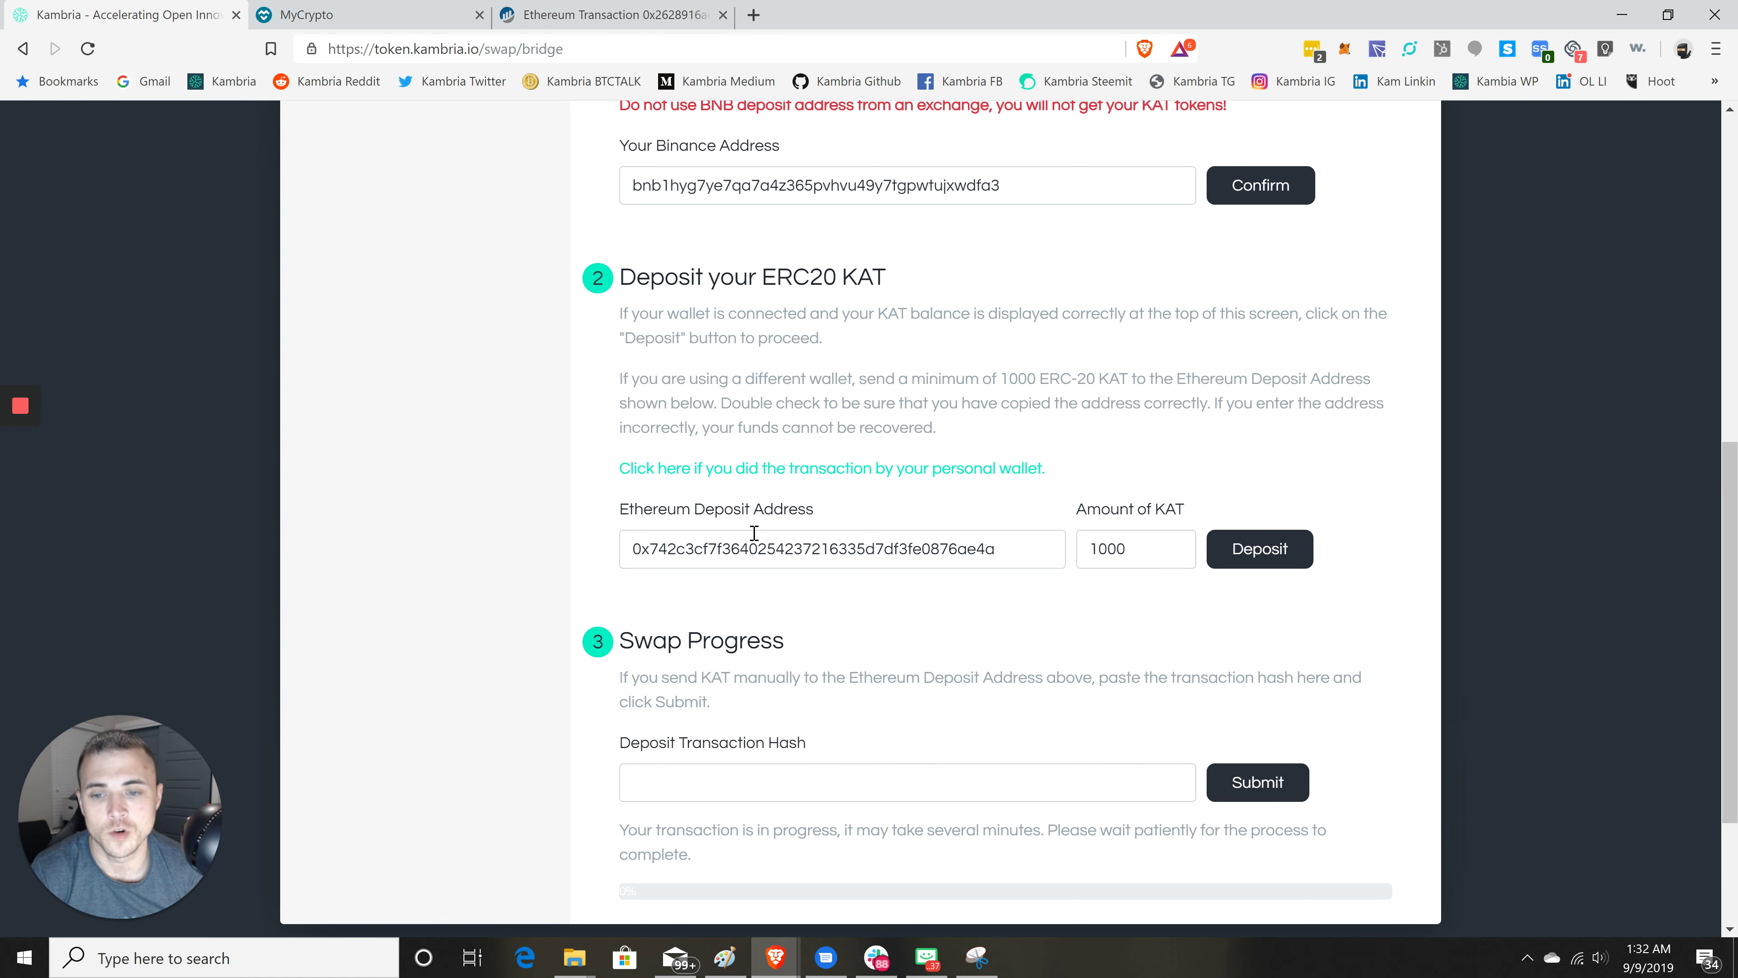
scroll(869, 517, down, 2)
scroll(868, 515, down, 1)
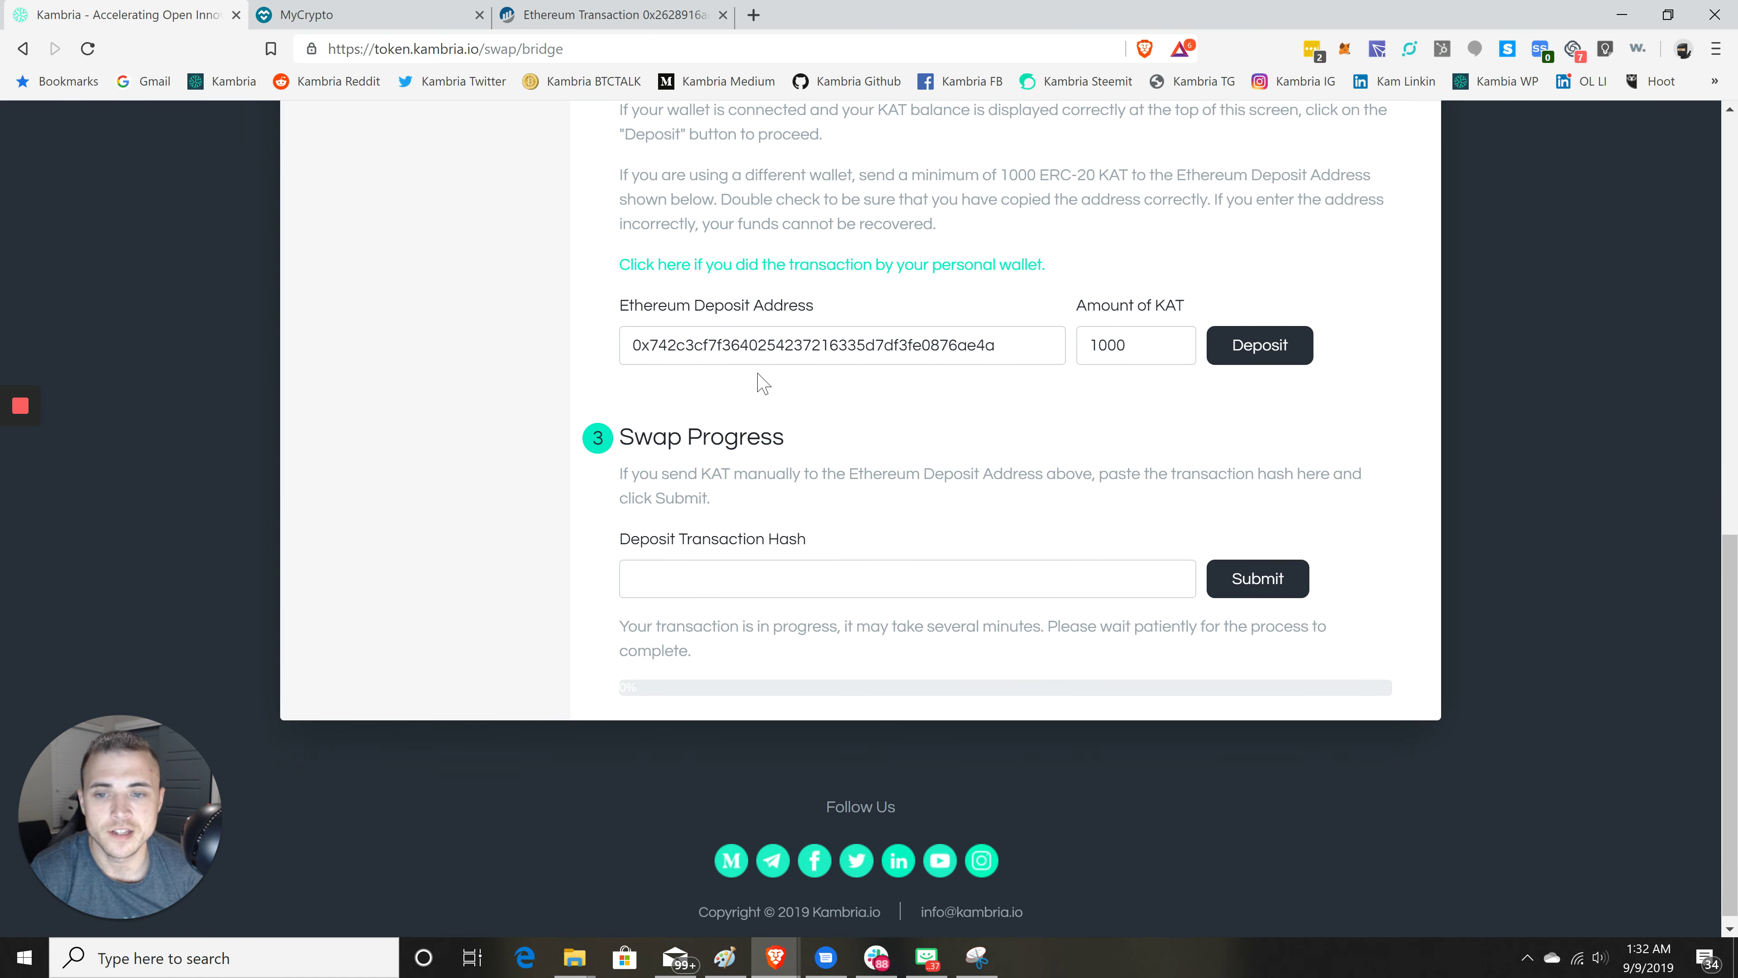
click(787, 583)
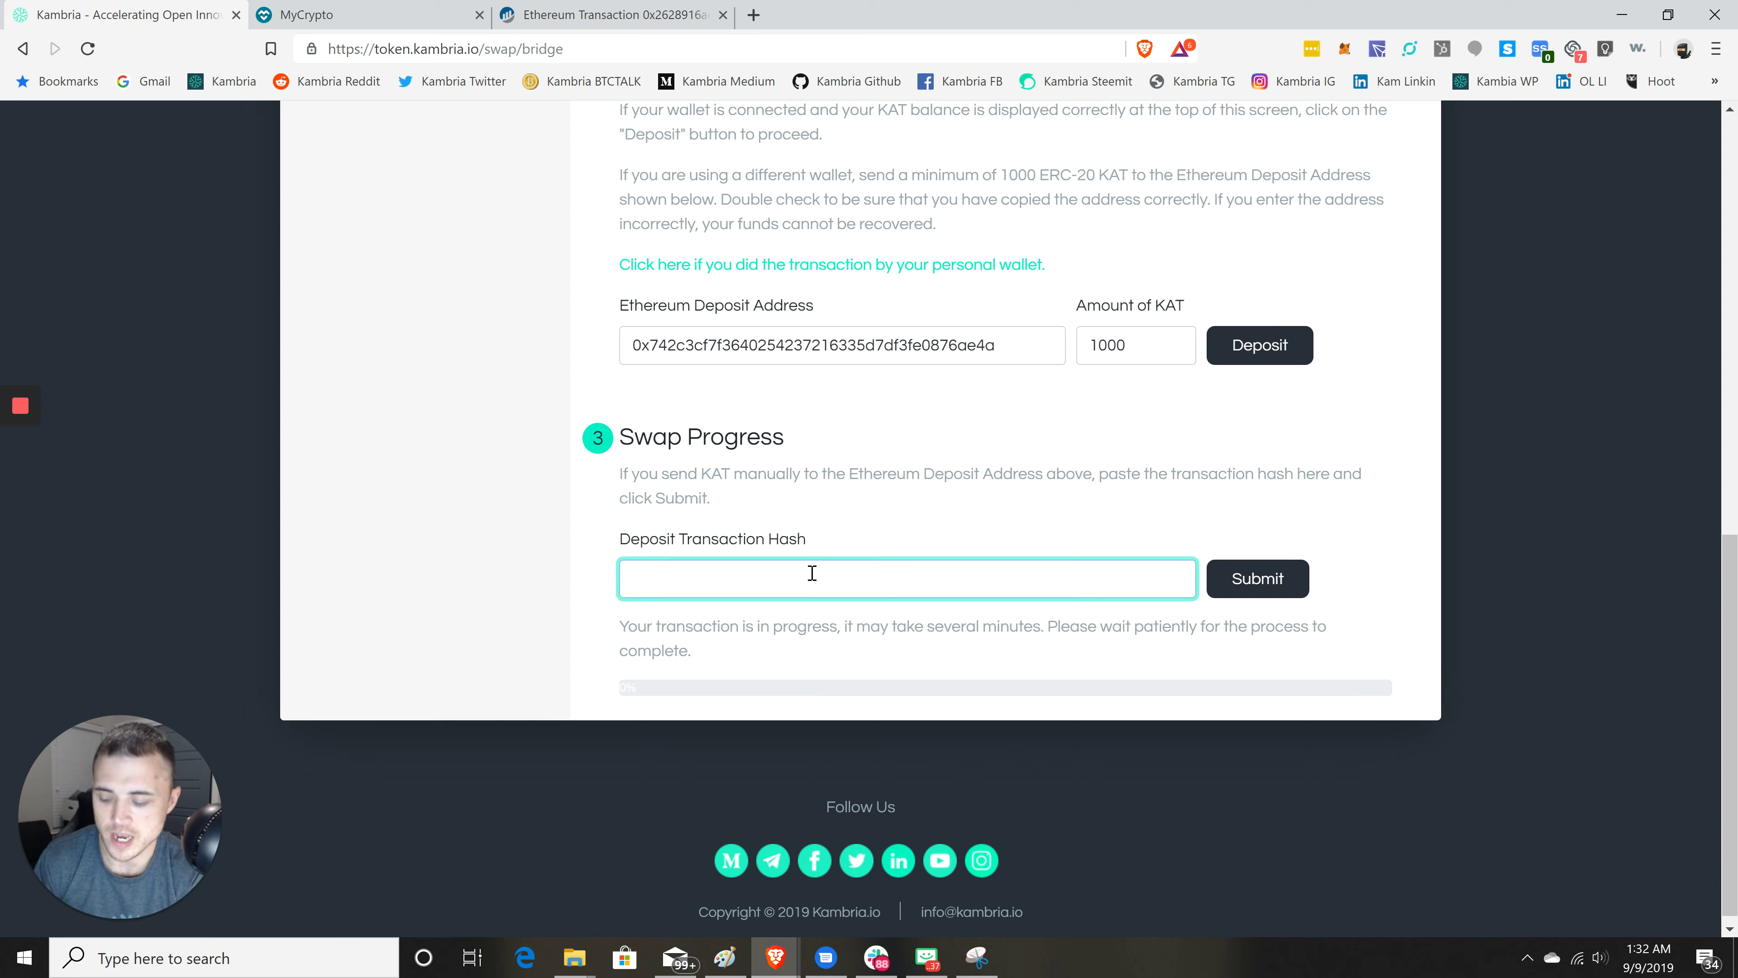
key(ctrl+v)
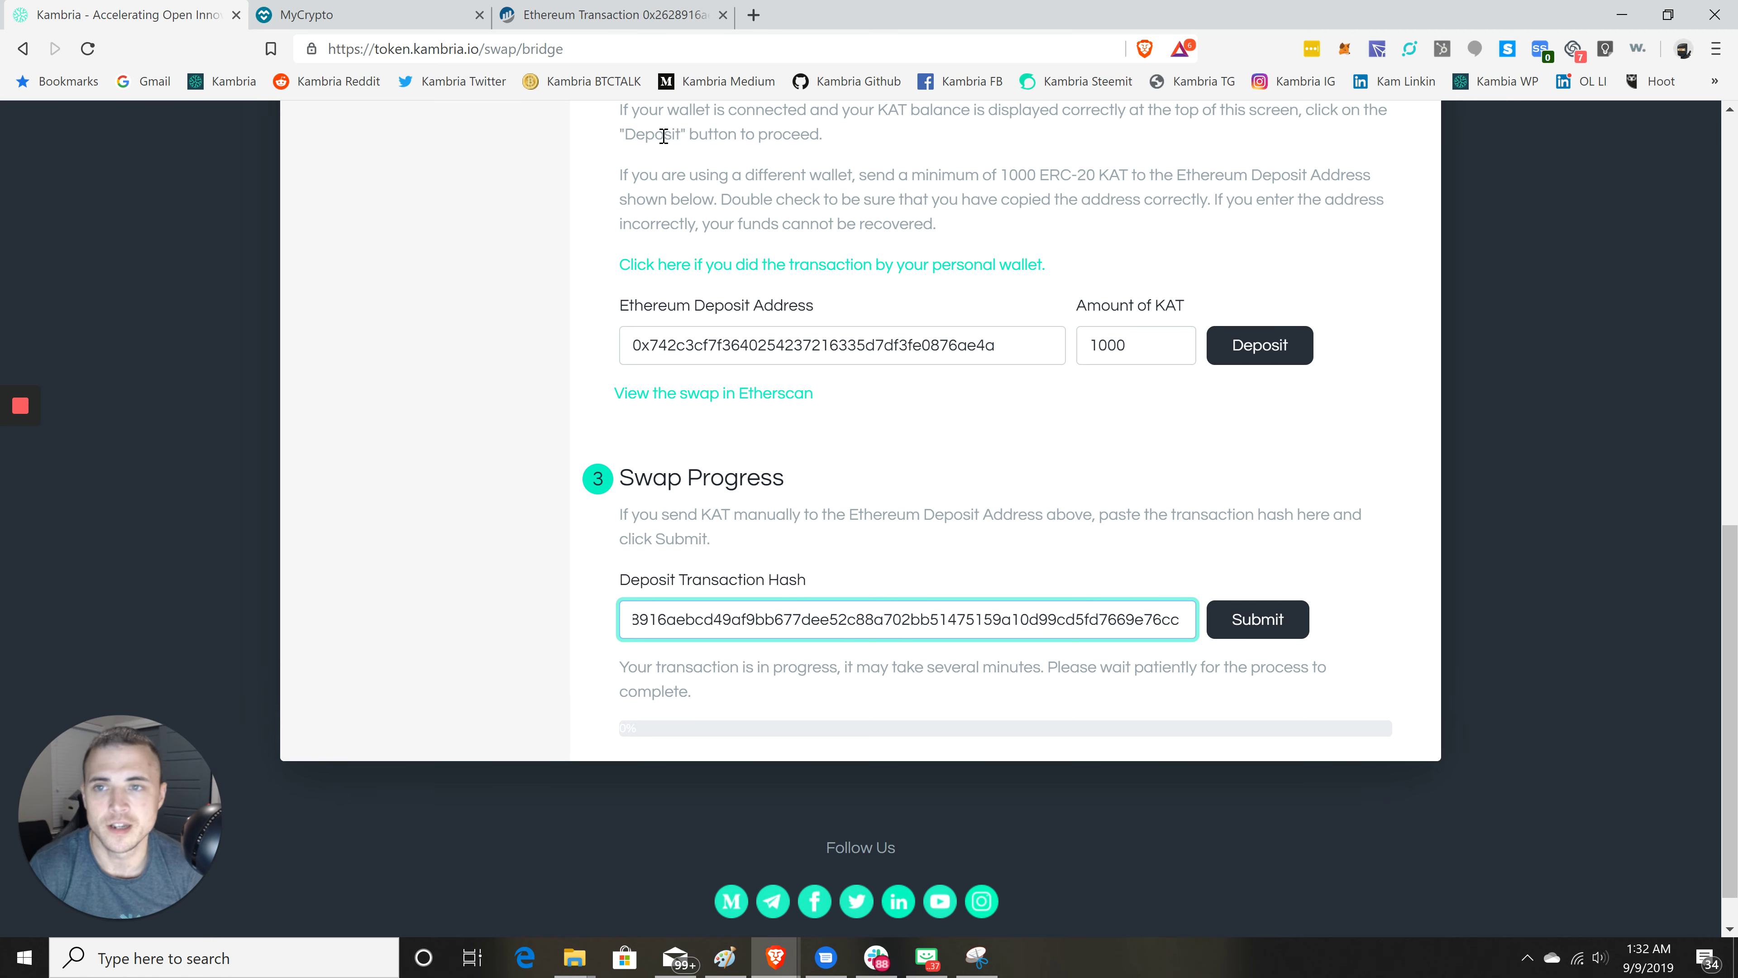
click(677, 20)
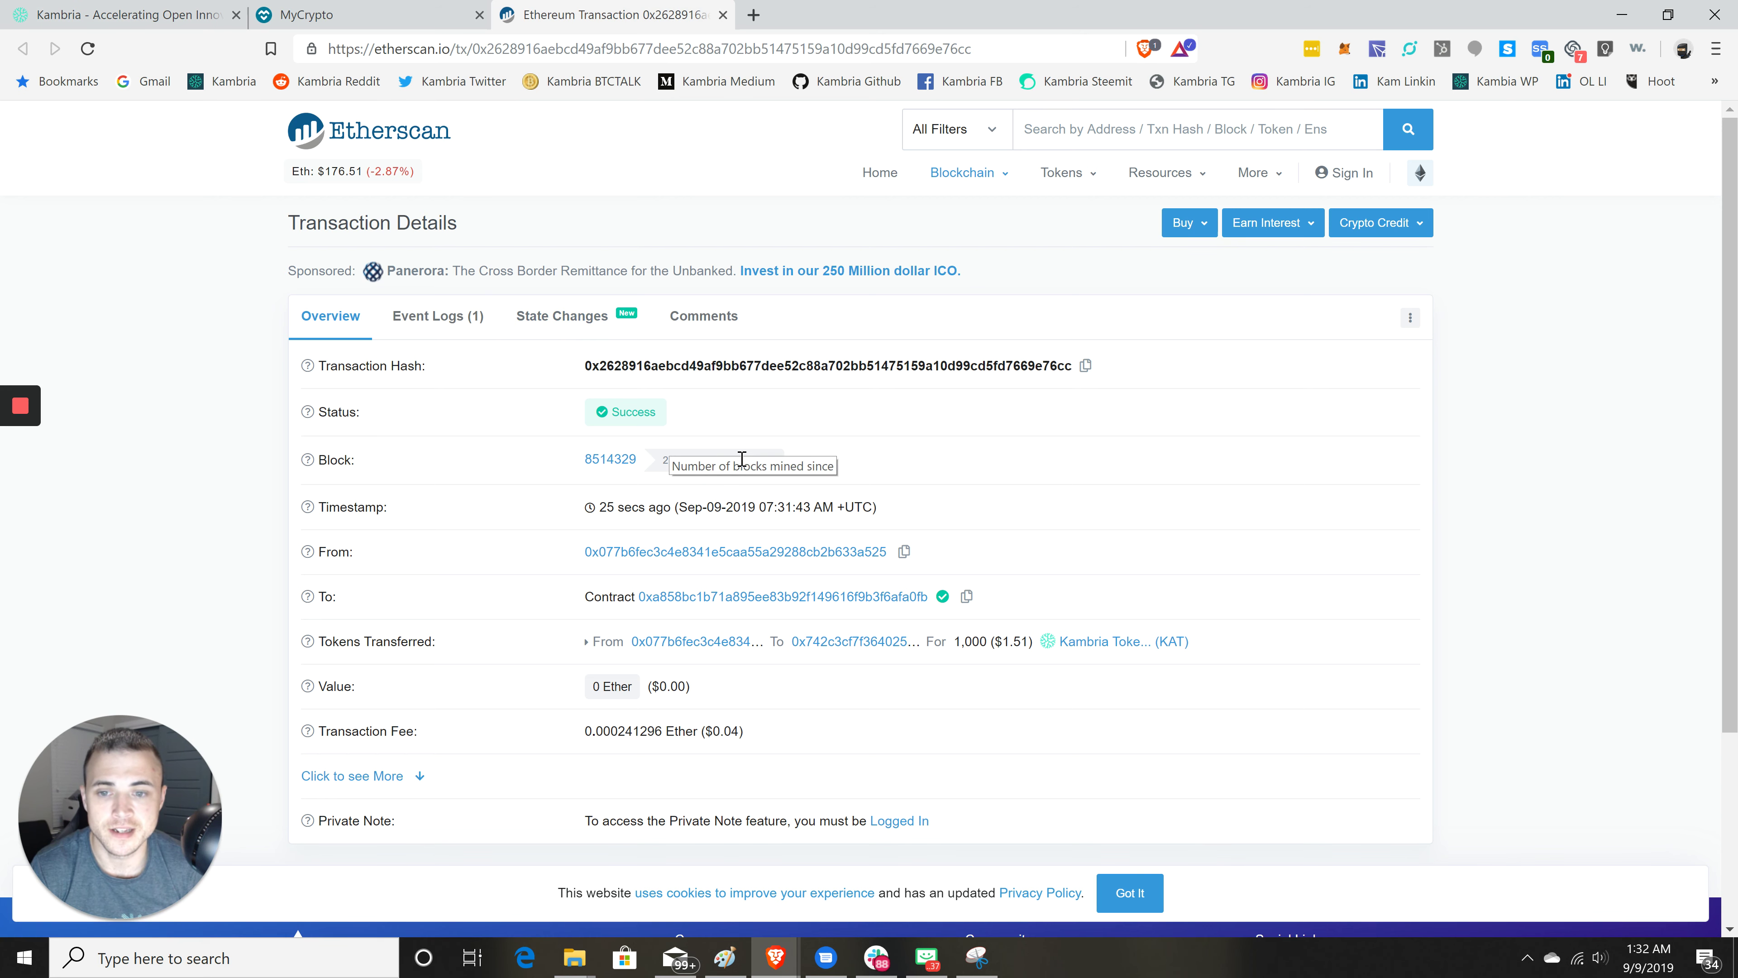
click(202, 20)
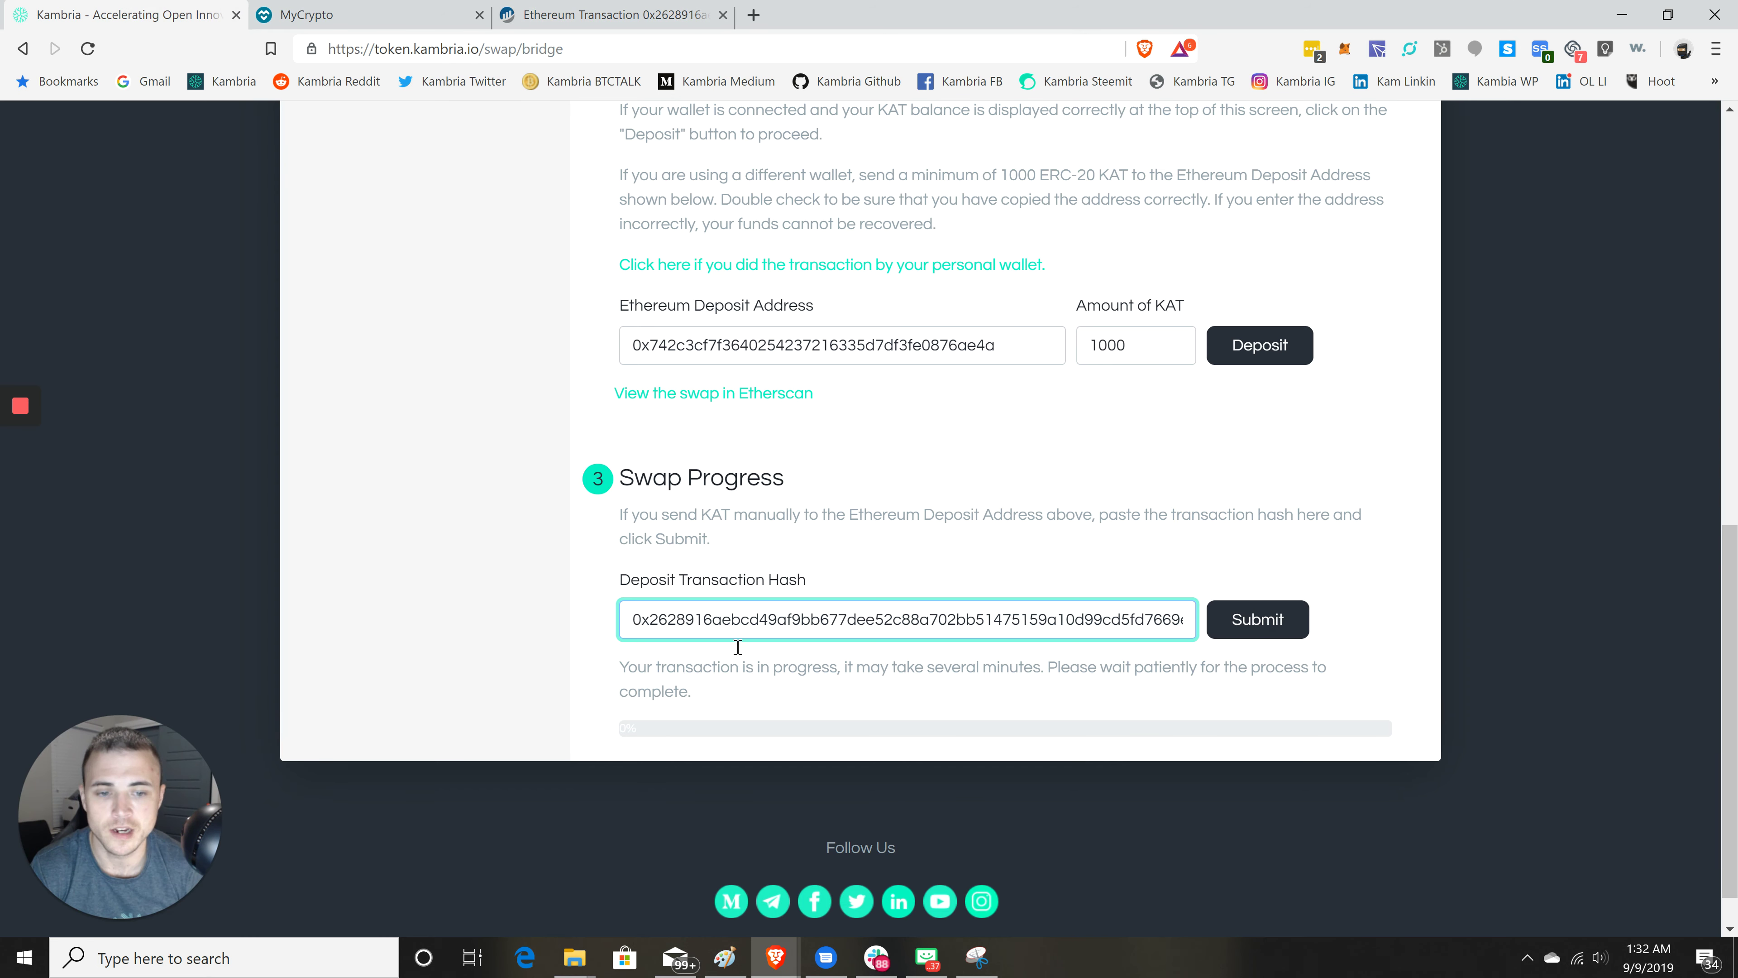
- Submit the deposit hash, wait for 100% progress, and view the swap in Binance Explorer
click(1262, 629)
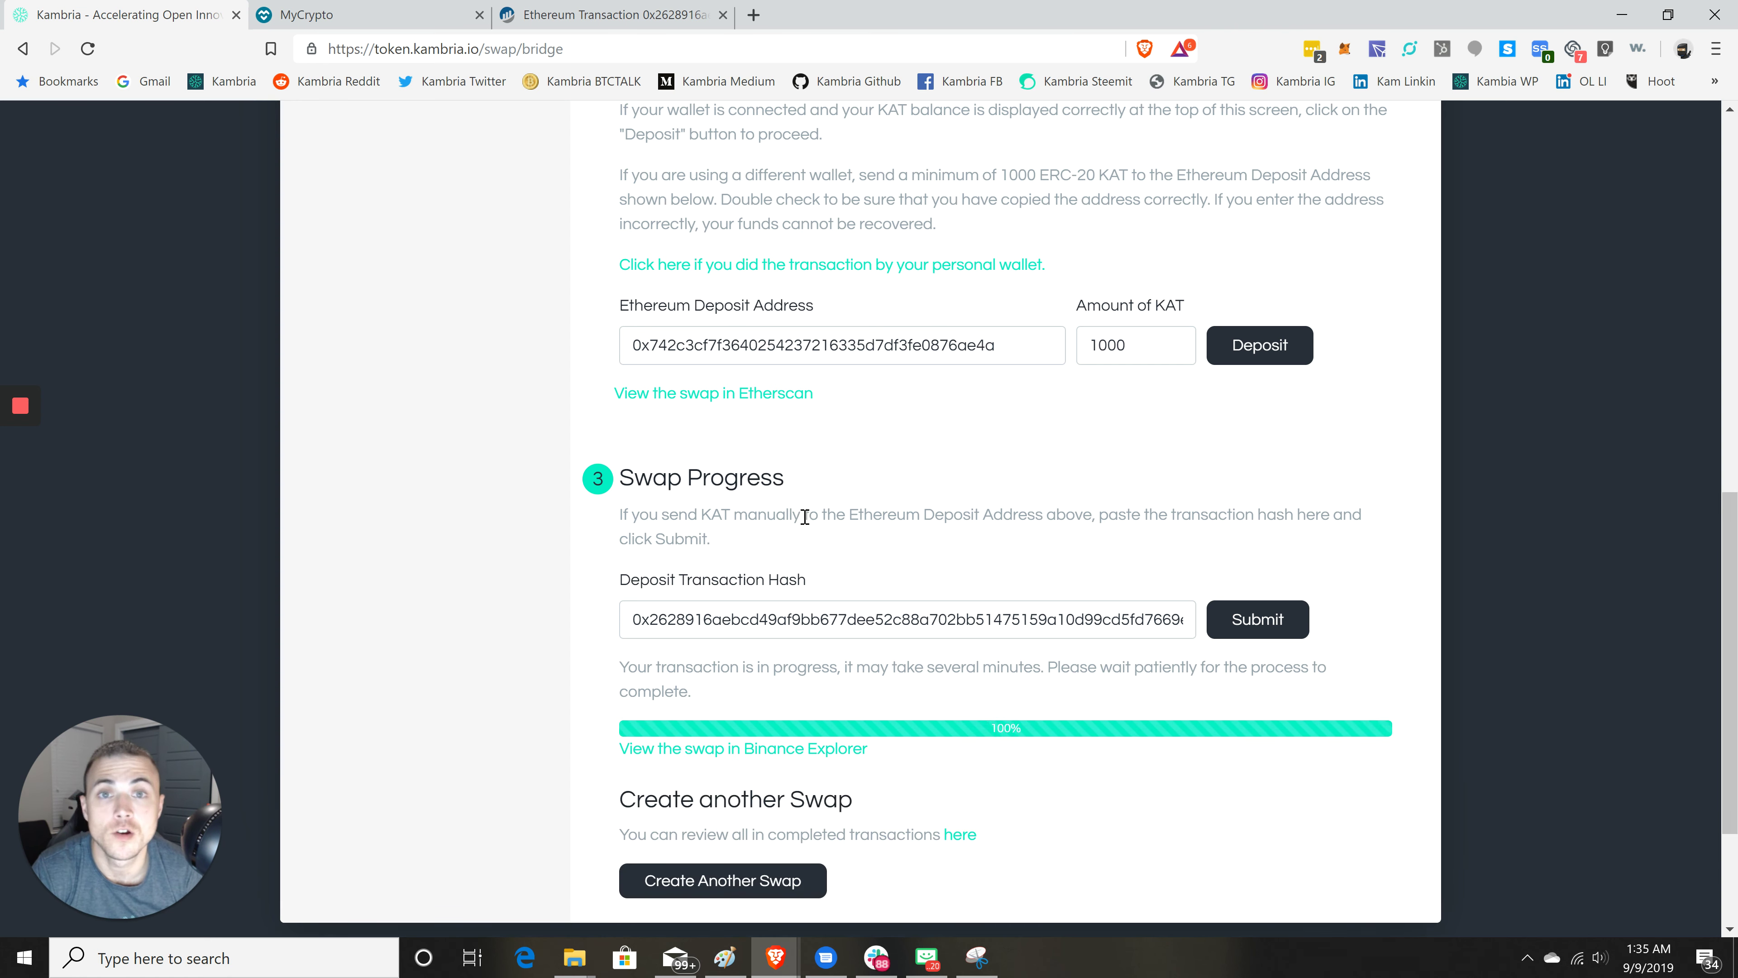
scroll(908, 612, down, 3)
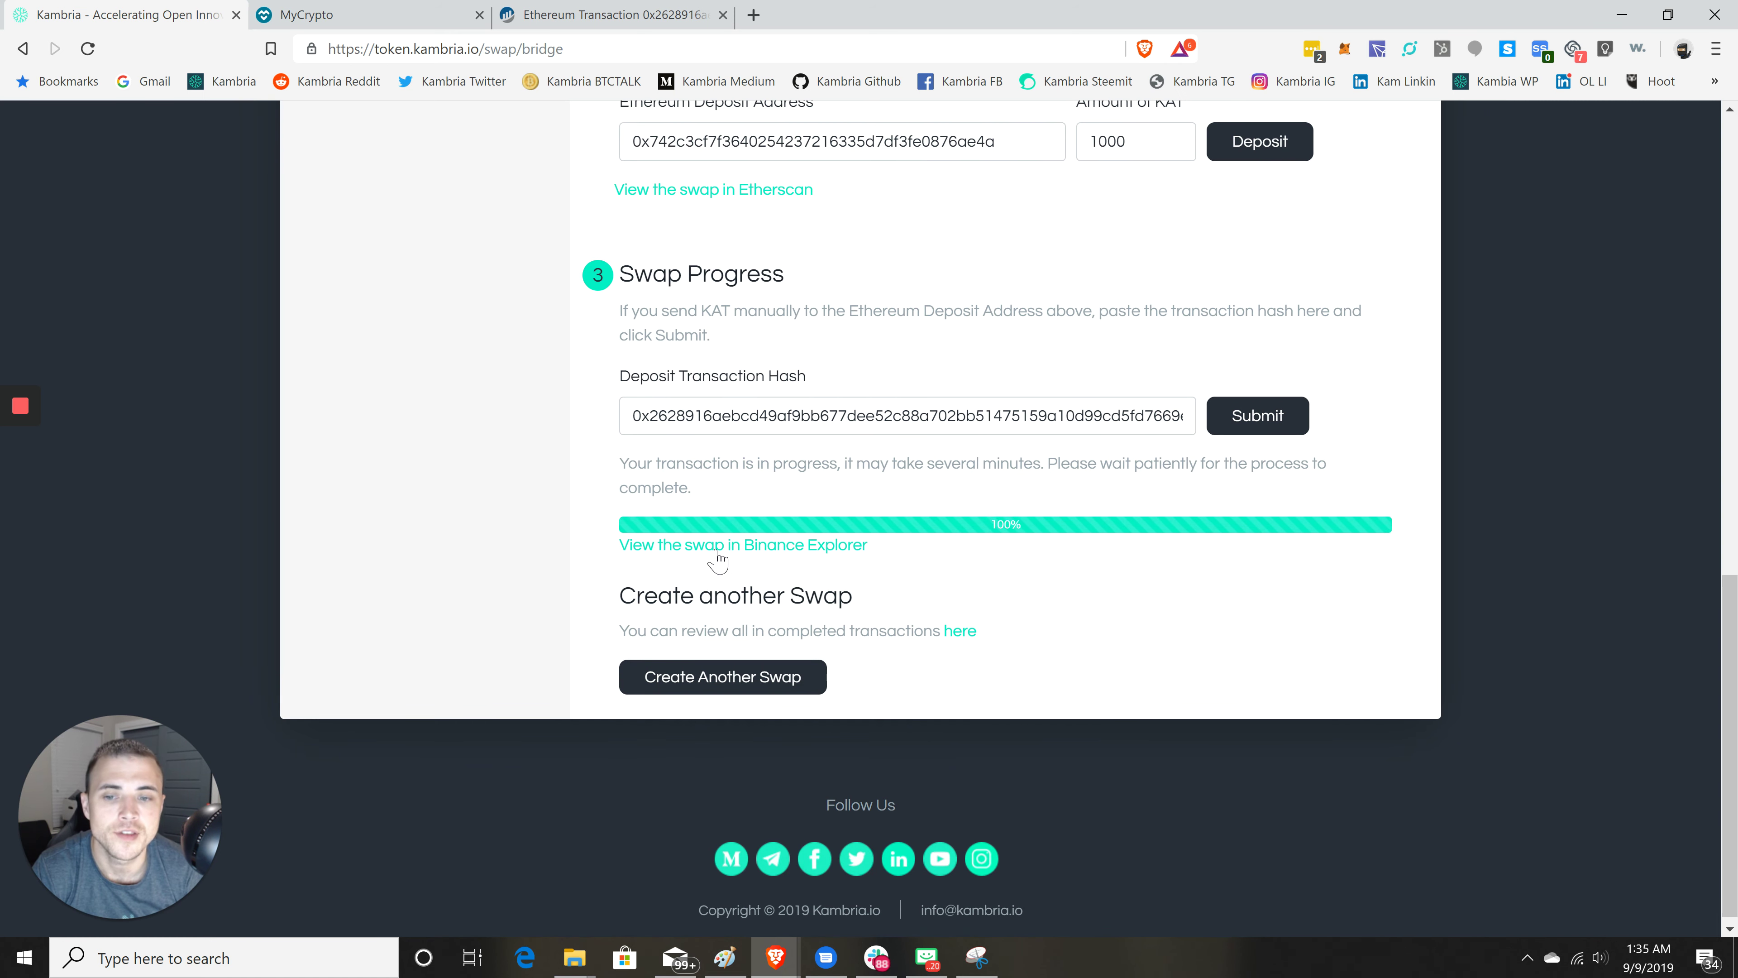
click(717, 547)
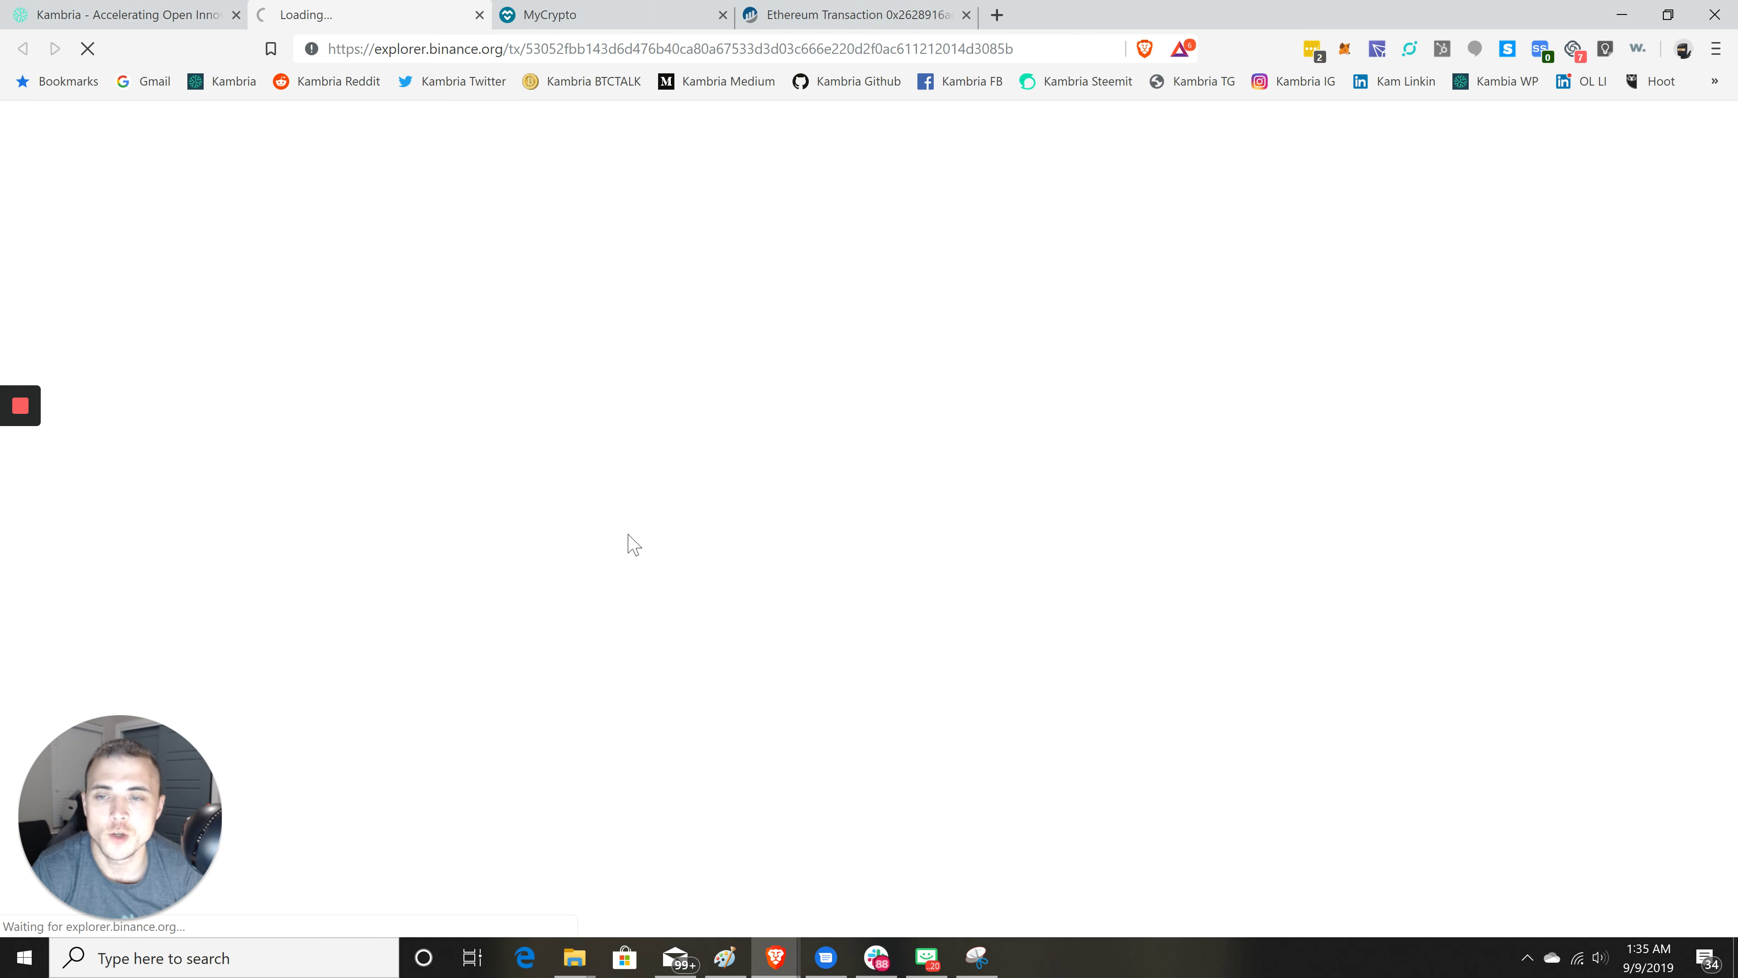